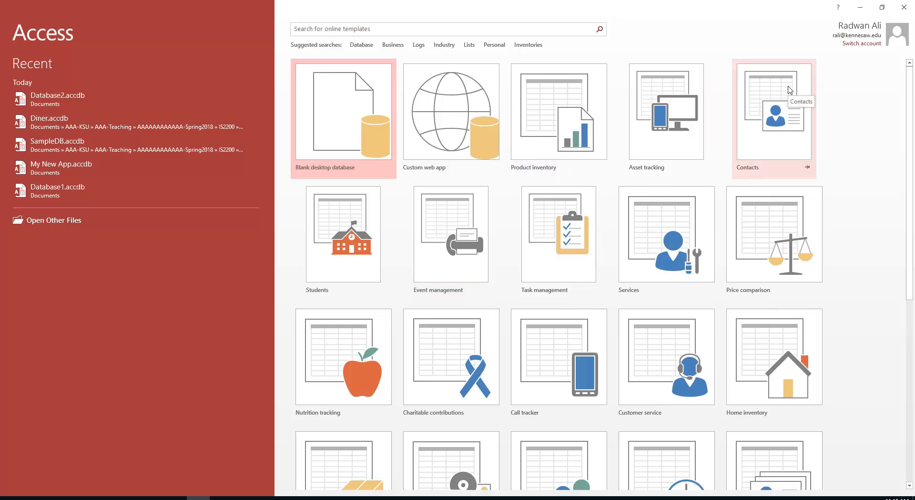
# Start a blank desktop database and name it Ali-Diner-DB
pyautogui.click(342, 106)
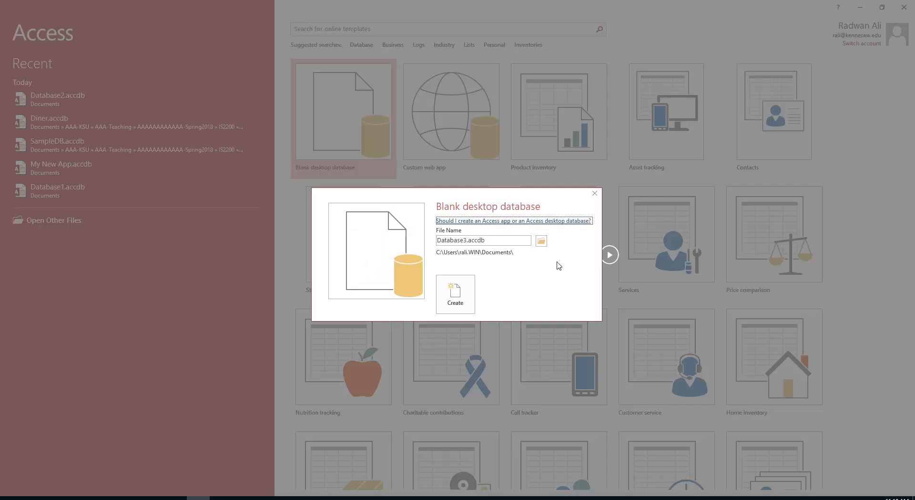
pyautogui.click(498, 239)
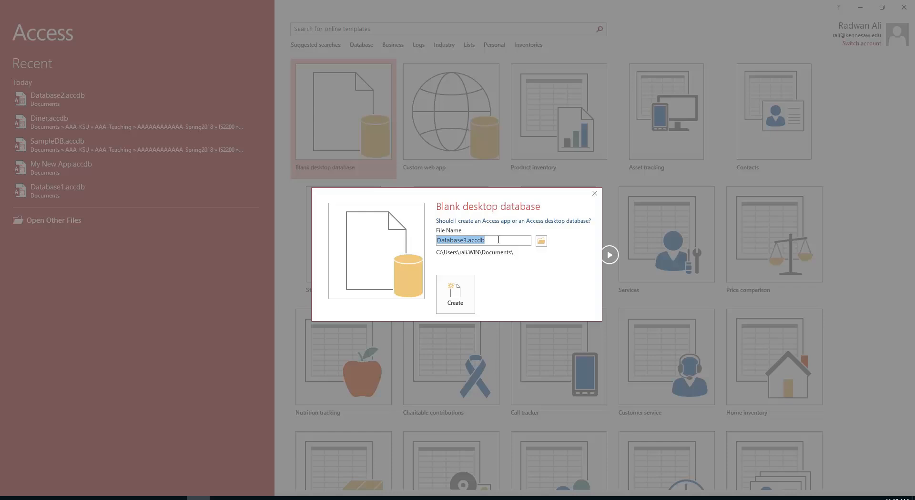
pyautogui.write('Ali-Diner')
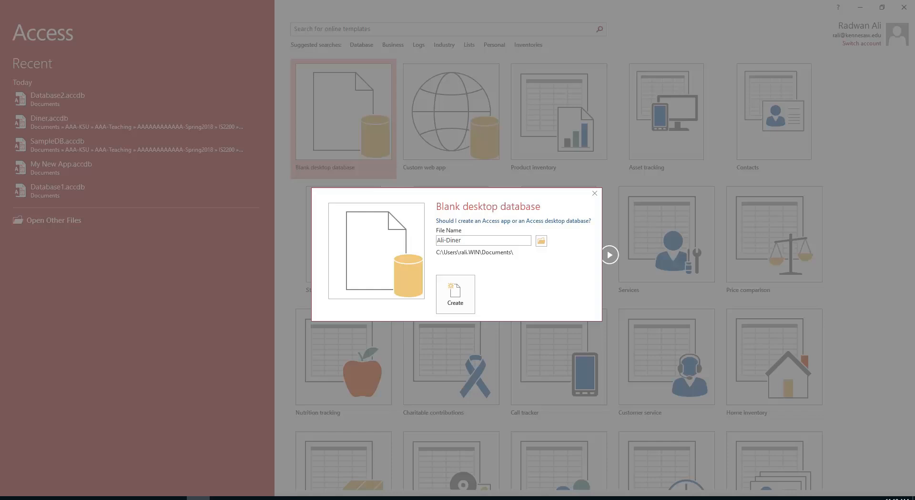
pyautogui.write('-DB')
# Set the save location to AAA-KSU > AAA-Teaching > Spring2018 > IS2200 > Assignments > Access-Demo
pyautogui.click(542, 241)
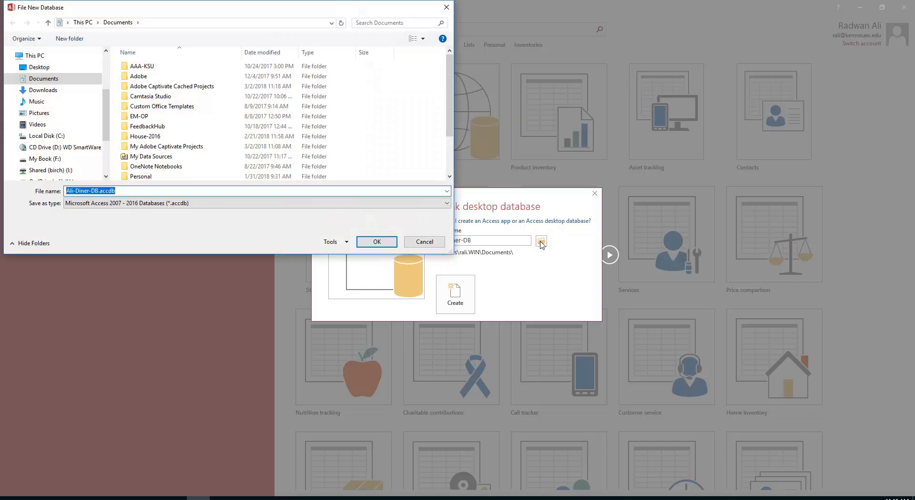
pyautogui.doubleClick(145, 66)
pyautogui.doubleClick(145, 66)
pyautogui.doubleClick(145, 67)
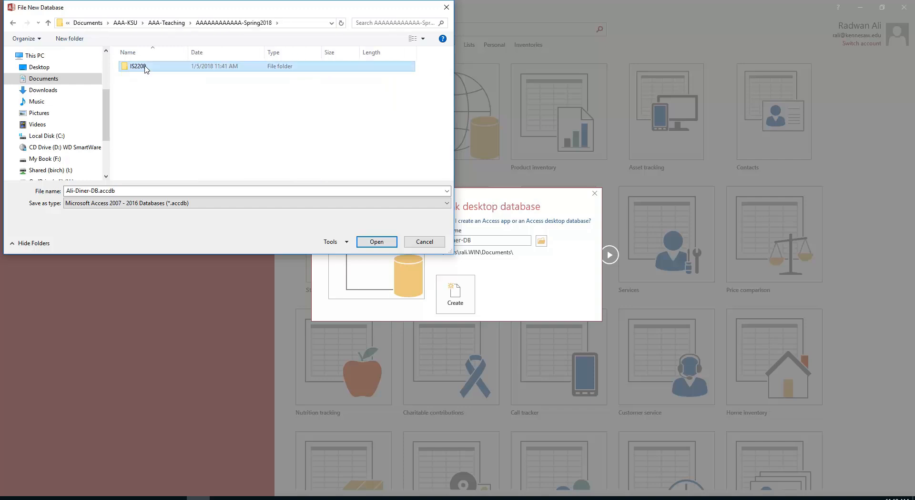
pyautogui.doubleClick(147, 68)
pyautogui.click(152, 69)
pyautogui.doubleClick(153, 69)
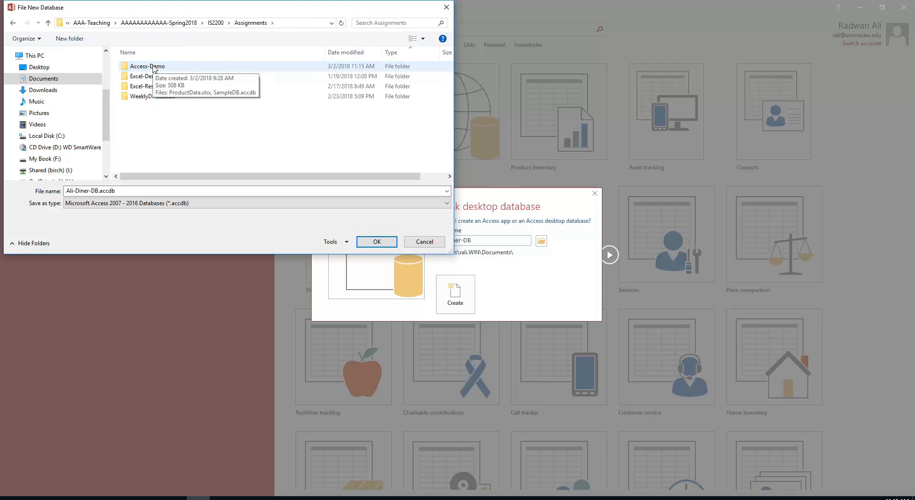
pyautogui.doubleClick(154, 69)
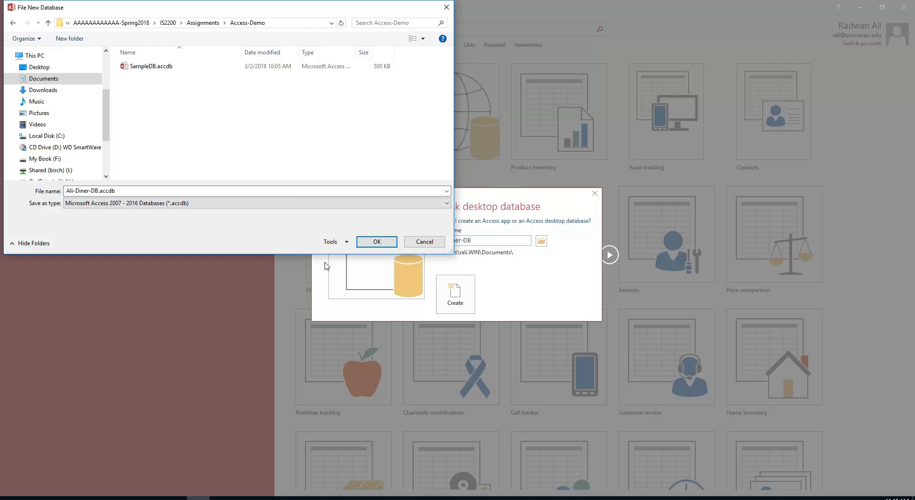
pyautogui.click(380, 242)
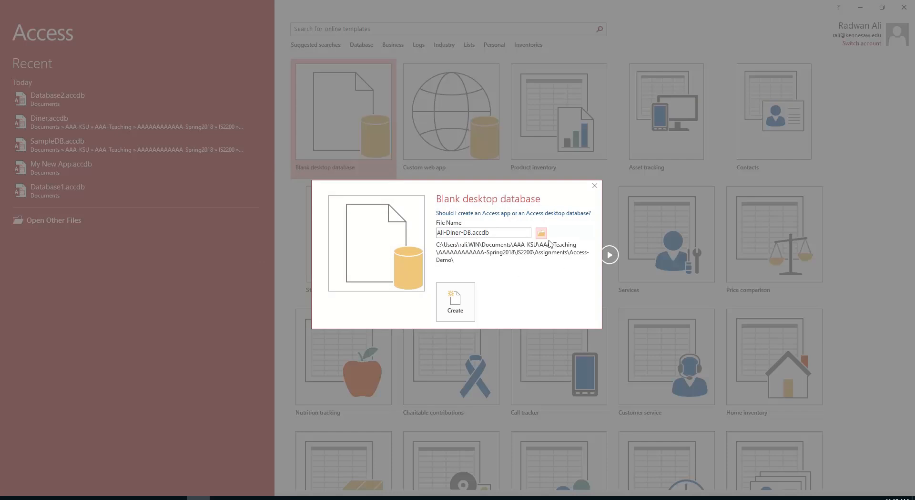
# Create Ali-Diner-DB.accdb in the Access-Demo folder, opening an empty Table1
pyautogui.click(456, 309)
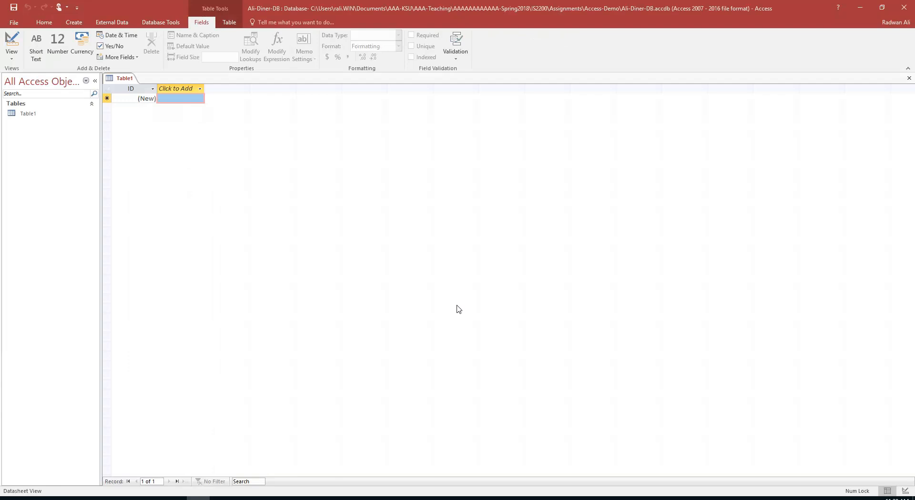
# Close the default Table1 and start a new table in Table Design view
pyautogui.click(909, 79)
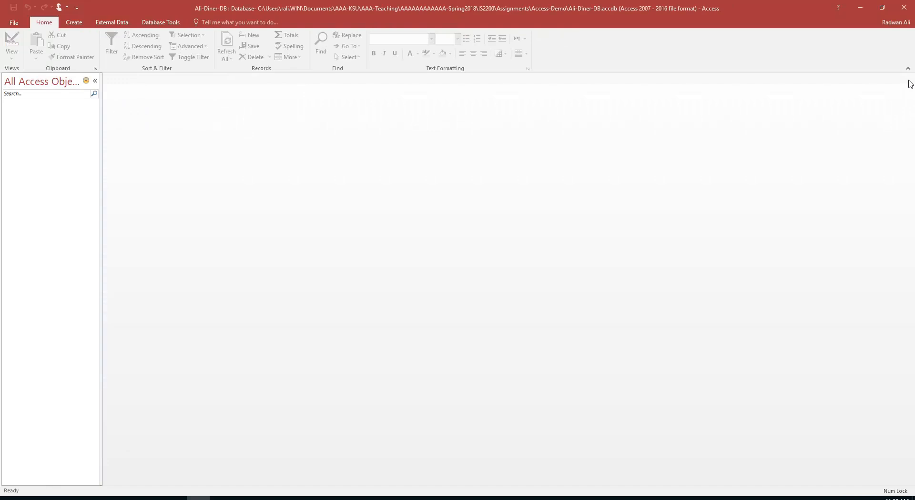
pyautogui.click(69, 24)
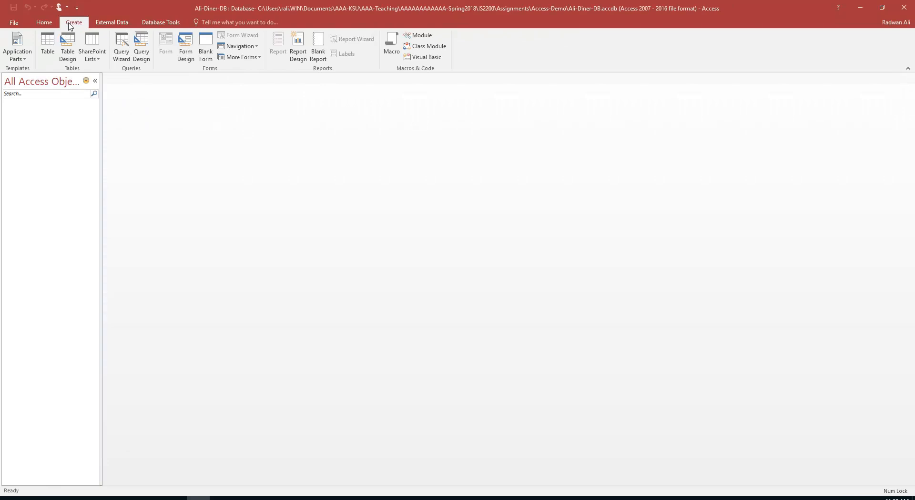
pyautogui.click(71, 59)
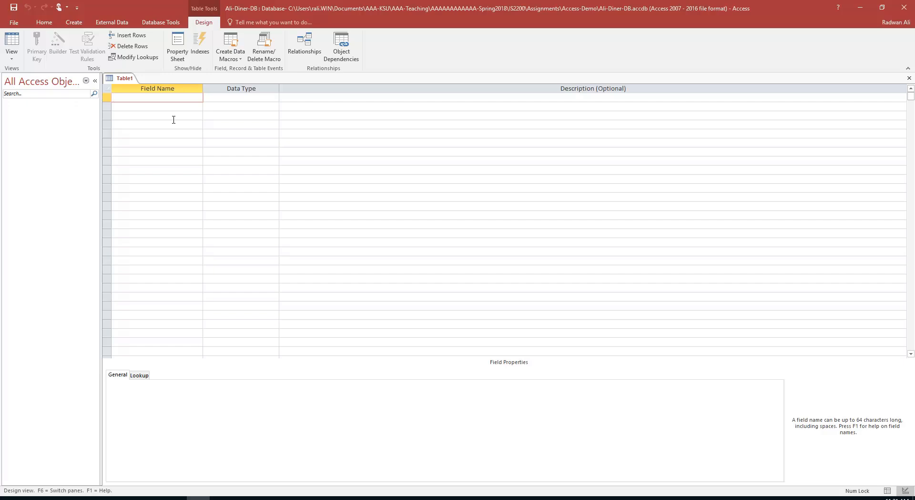
# Add Prod_ID as an AutoNumber field described 'This is a unique identifier for each product'
pyautogui.write('Prod_ID')
pyautogui.press('Tab')
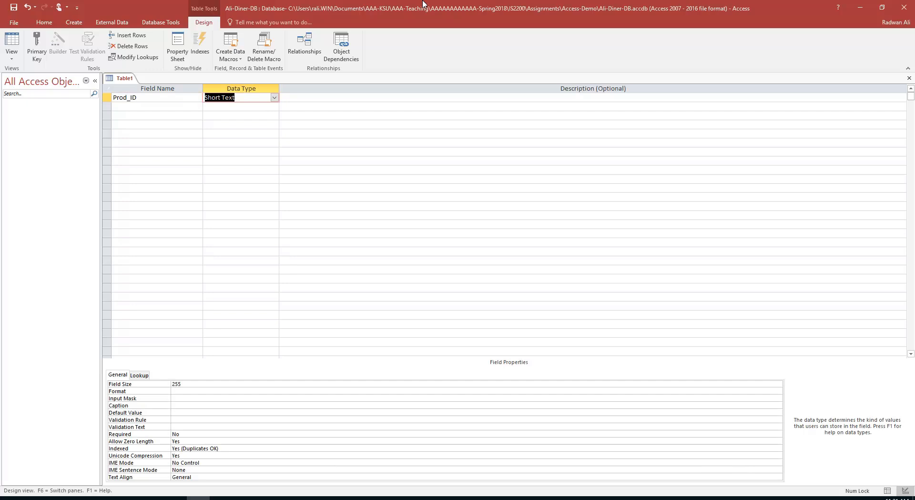
pyautogui.click(275, 98)
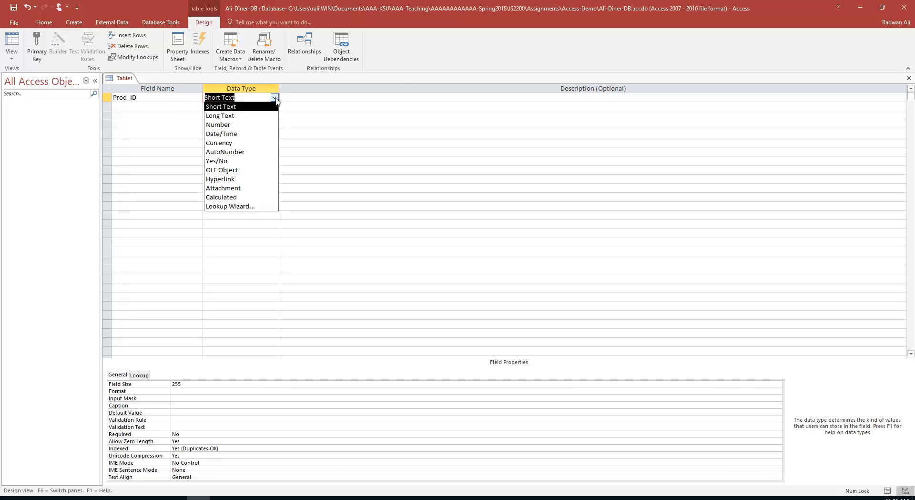
pyautogui.click(235, 151)
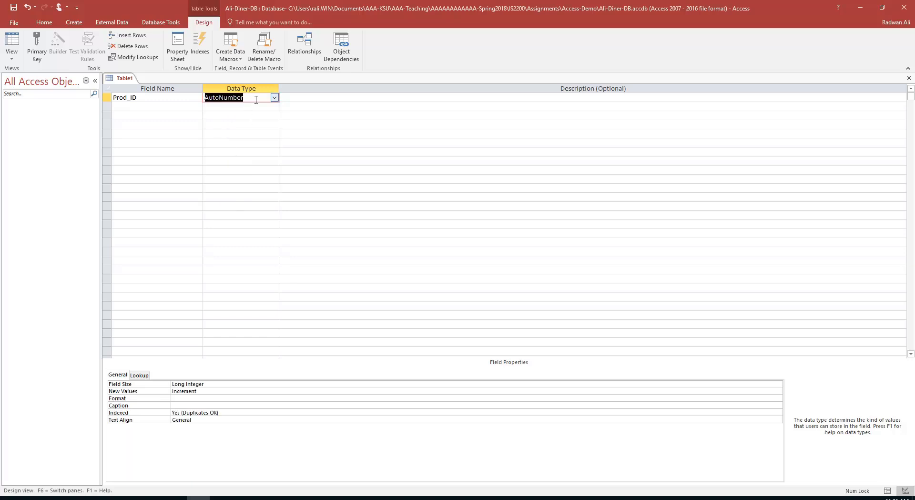
pyautogui.click(286, 96)
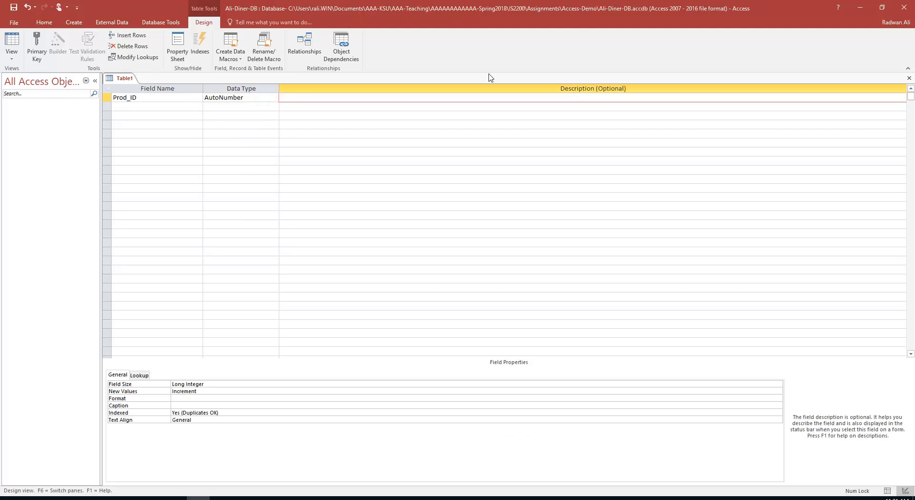
pyautogui.write('This is a unique identifier for each pro')
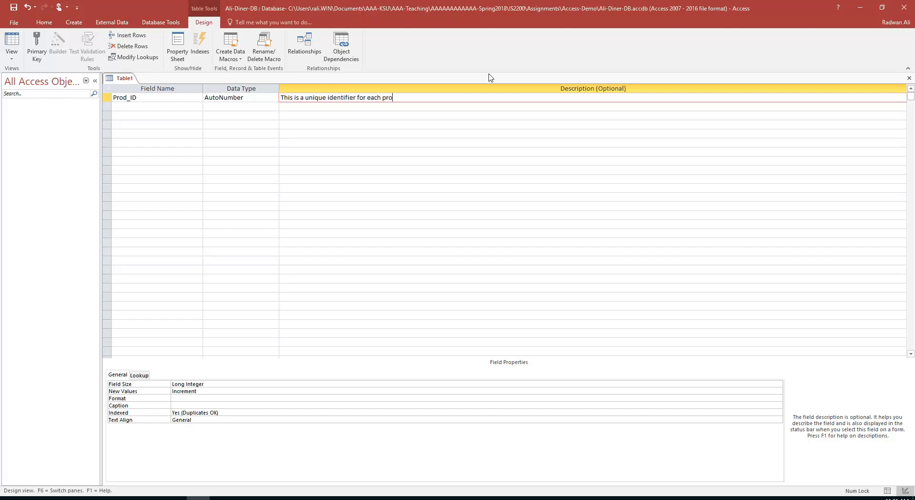
pyautogui.write('duct')
pyautogui.press('Return')
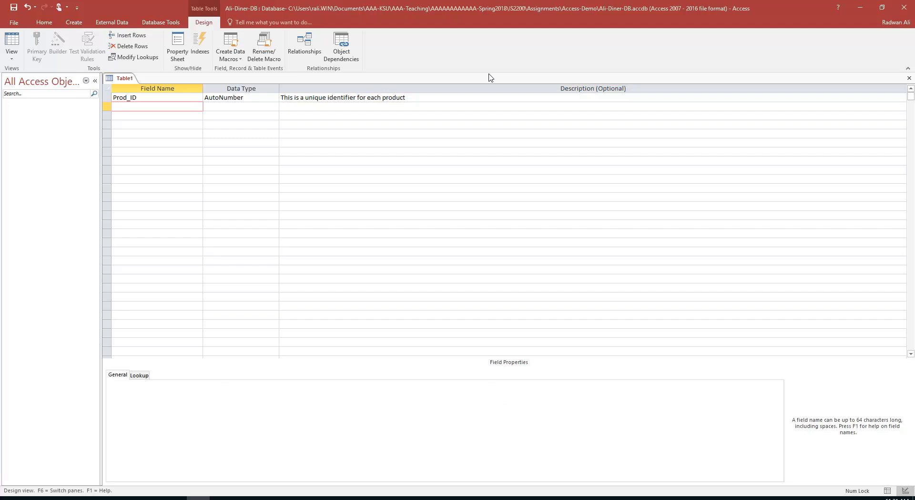
# Add Prod_Name as a Short Text field described 'Basic name of the product'
pyautogui.write('Prod_Name')
pyautogui.press('Tab')
pyautogui.press('Tab')
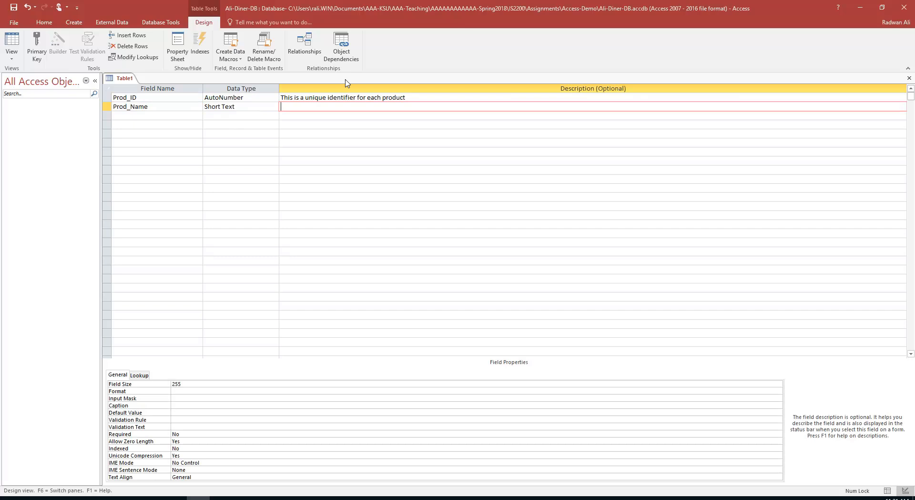
pyautogui.click(258, 107)
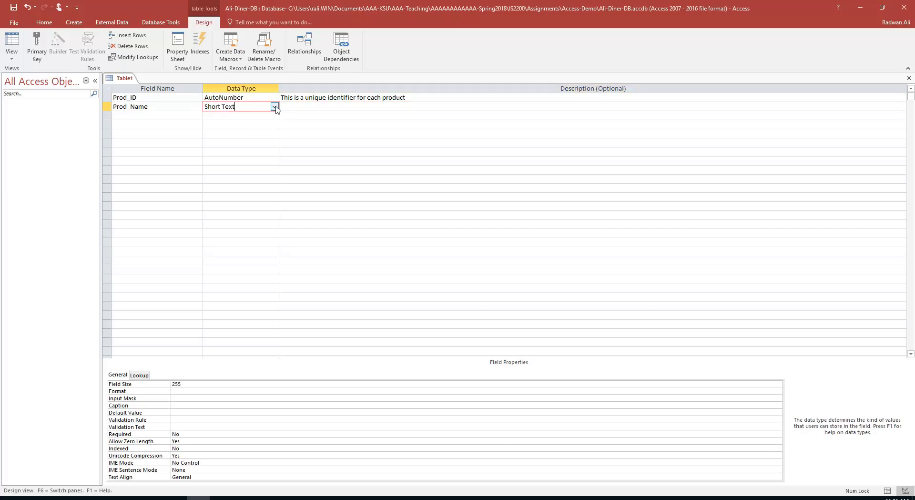
pyautogui.click(275, 107)
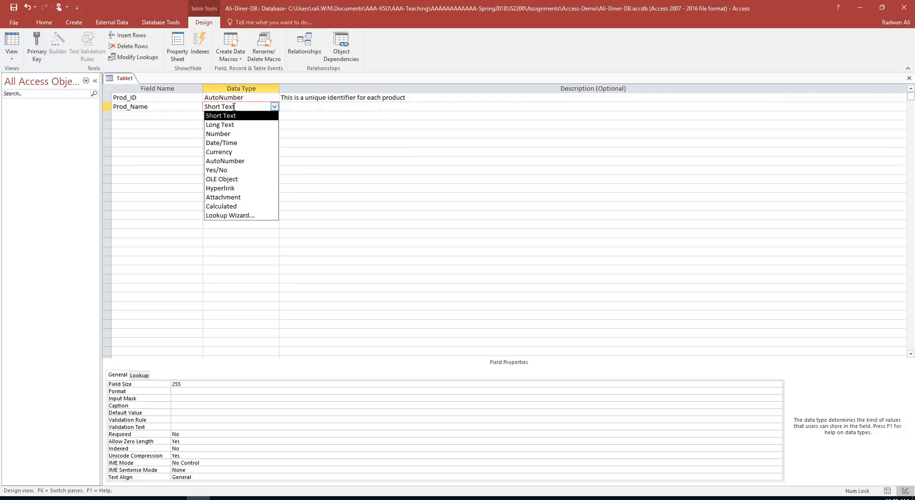
pyautogui.click(302, 107)
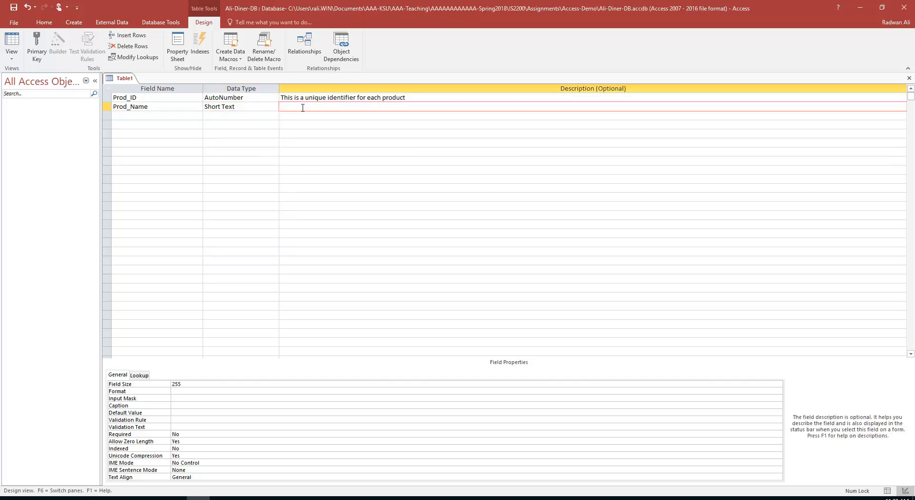
pyautogui.write('Basic name of the pr')
pyautogui.write('oduct')
pyautogui.press('Return')
# Add Prod_Desc as a Short Text field described 'This is a full description of the product'
pyautogui.write('Pre')
pyautogui.press('BackSpace')
pyautogui.write('od_Desc')
pyautogui.press('Return')
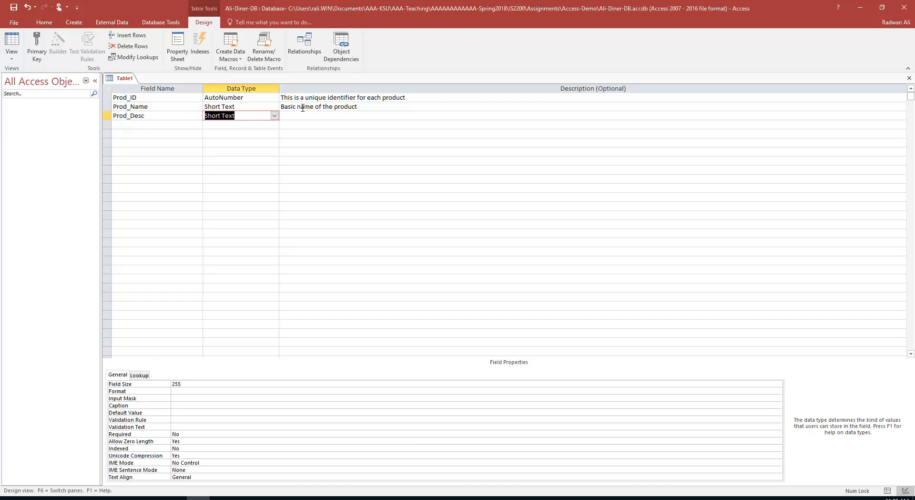
pyautogui.press('Return')
pyautogui.write('This')
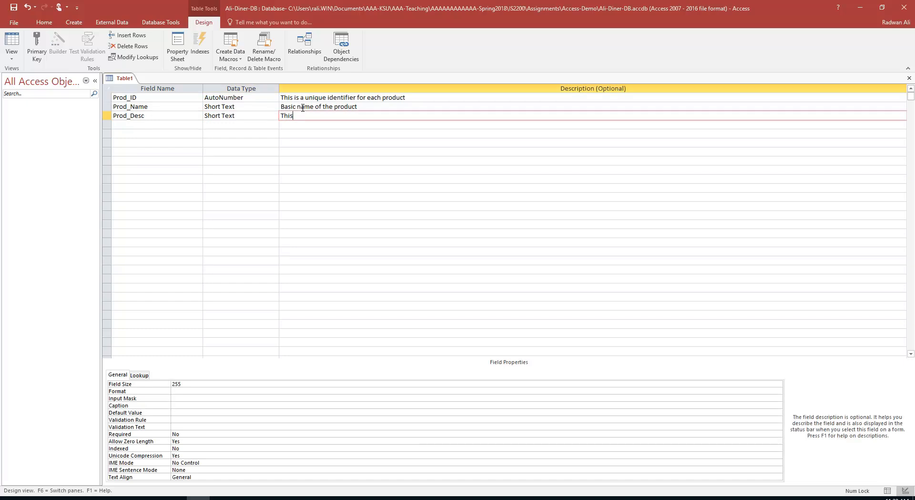
pyautogui.write(' is a full description of the product')
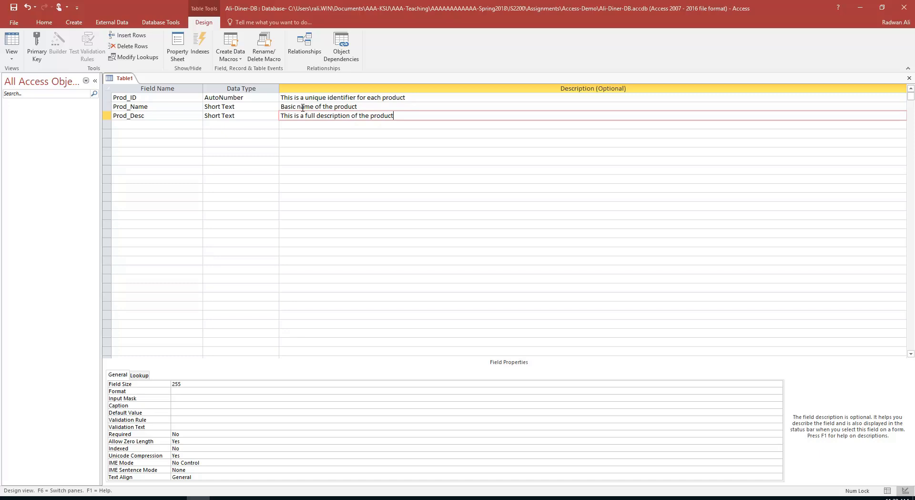
pyautogui.press('Return')
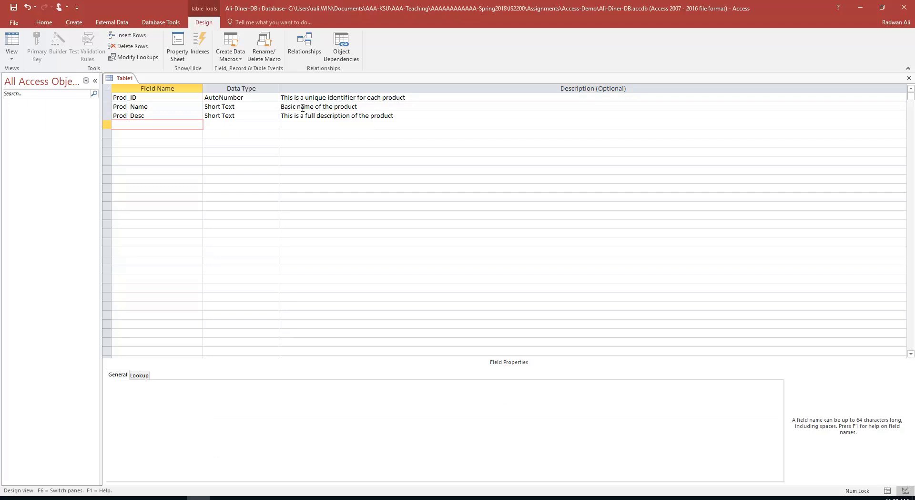
# Add Unit_Cost as a Currency field described 'This is the supplier's price for each unit of a product'
pyautogui.write('Unit_Cost')
pyautogui.press('Return')
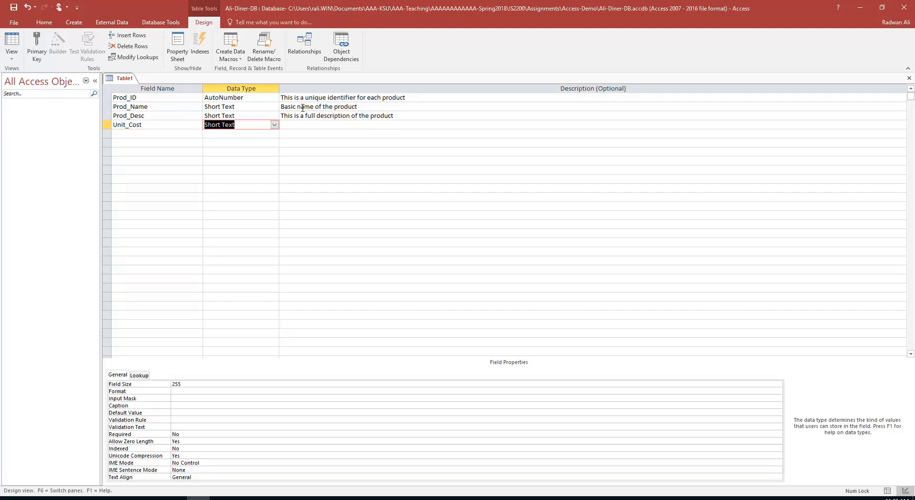
pyautogui.write('currency')
pyautogui.click(275, 124)
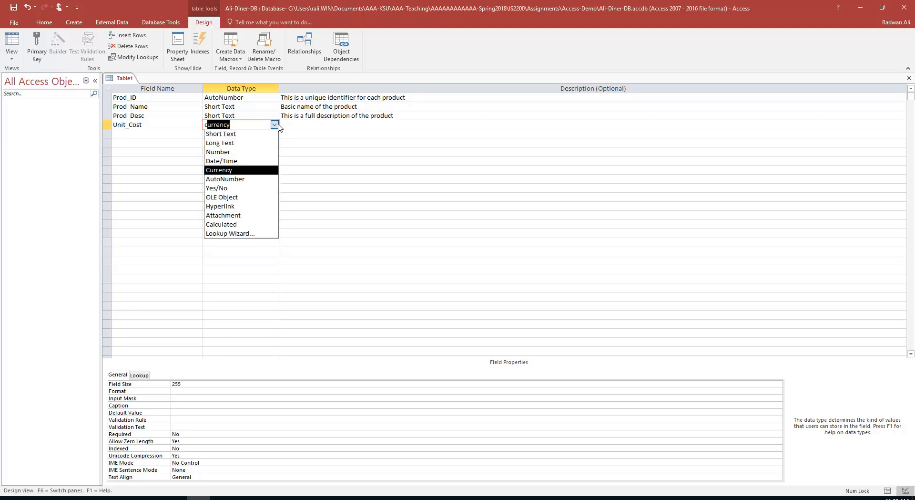
pyautogui.click(232, 170)
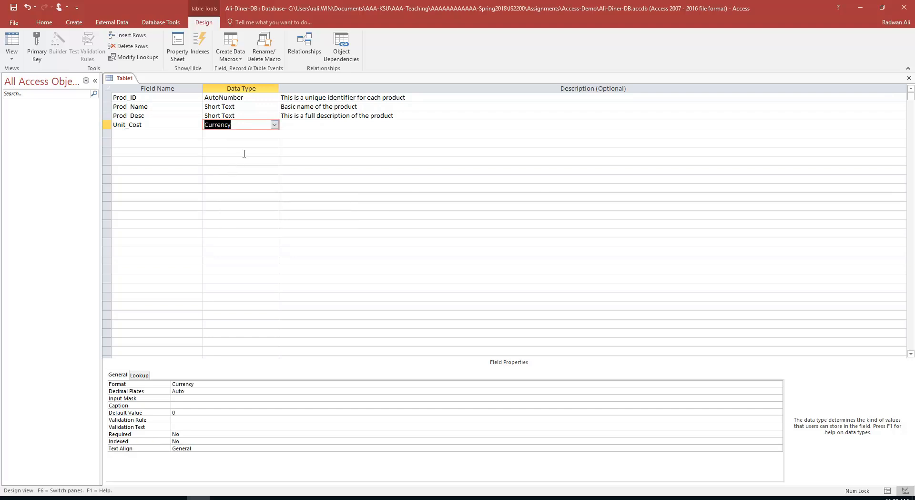
pyautogui.click(294, 127)
pyautogui.write('T')
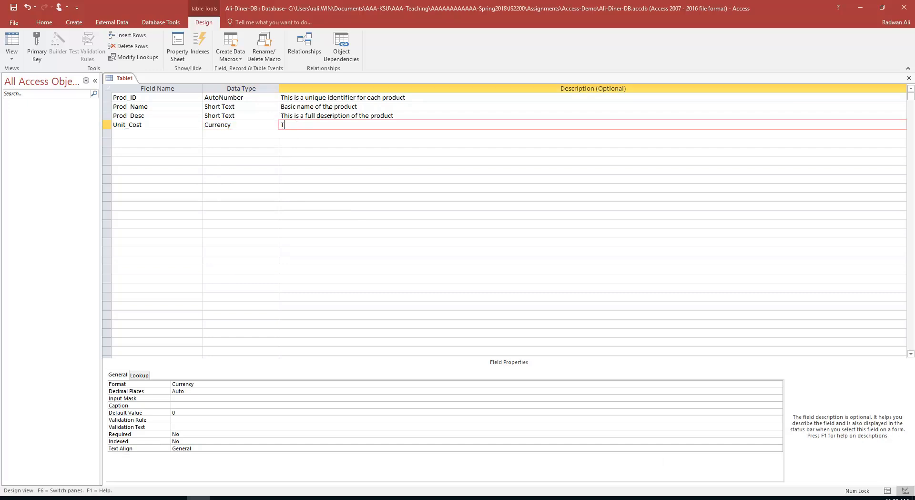
pyautogui.write("his is the supplier's price for each uni")
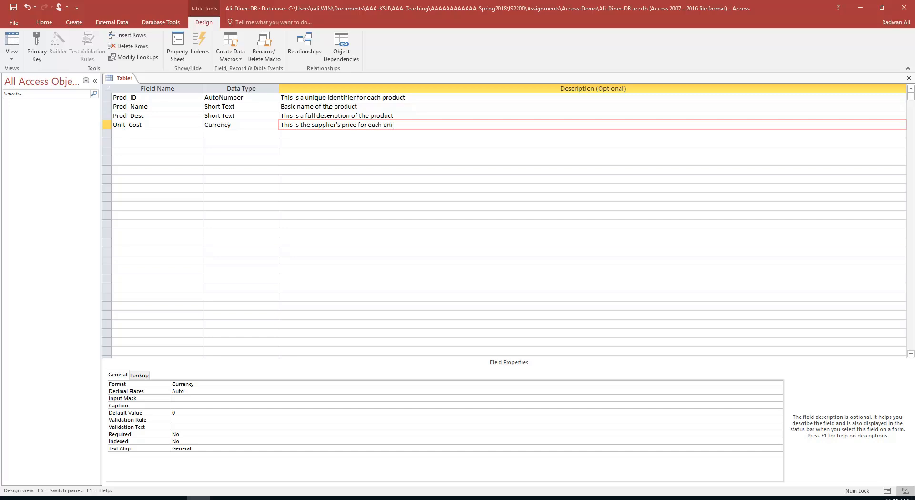
pyautogui.write('t of a product')
# Add Sale_Price as a Currency field described 'This is our selling price to our customers.'
pyautogui.press('Return')
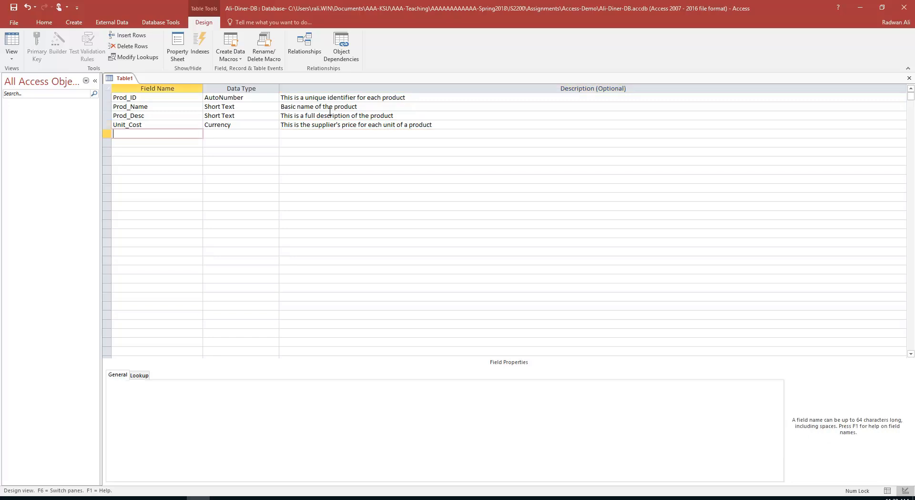
pyautogui.write('Sale_Price')
pyautogui.press('Return')
pyautogui.write('currency')
pyautogui.press('Return')
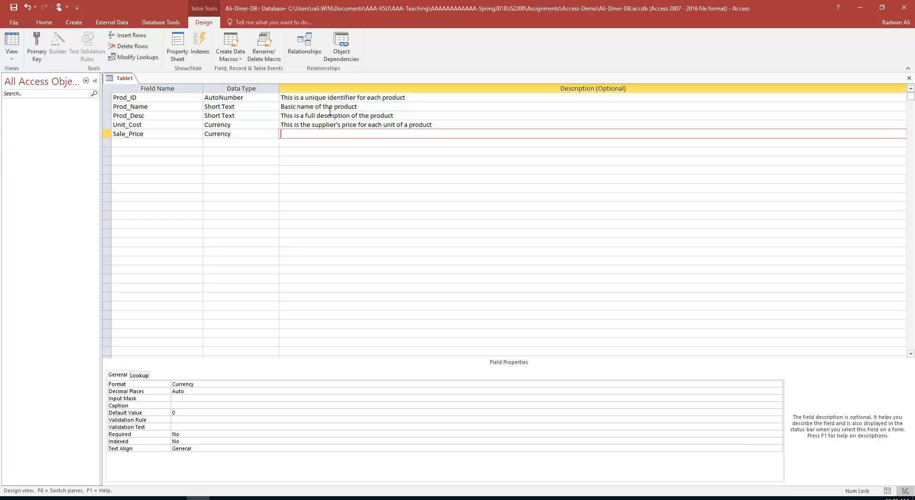
pyautogui.write('This is our selling price to our customers.')
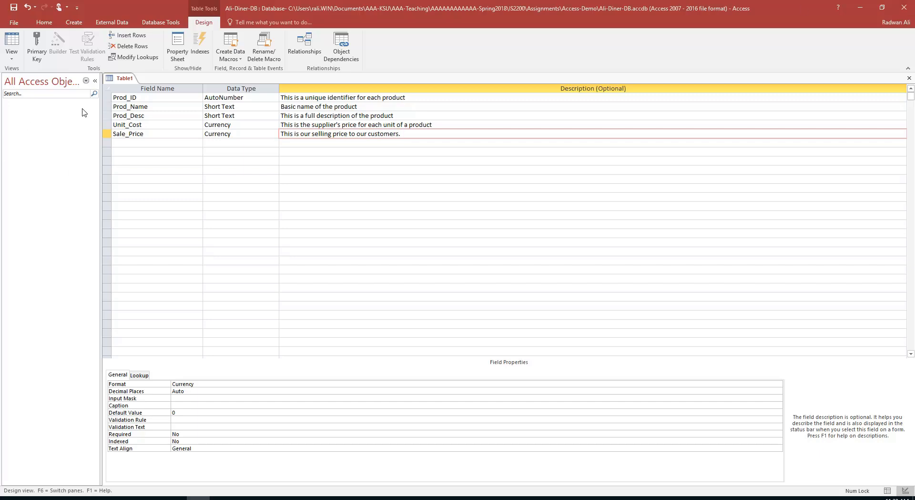
pyautogui.click(11, 7)
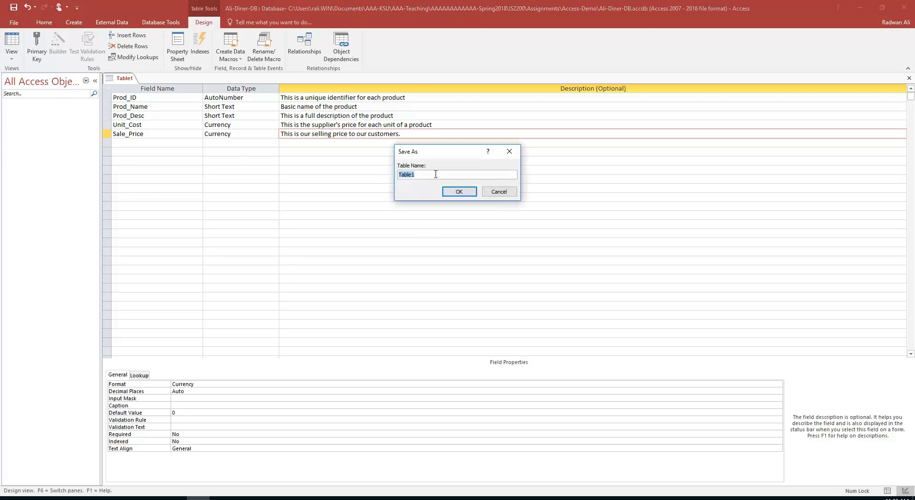
# Name the table tbl_Product and let Access create the Prod_ID primary key
pyautogui.write('tbl_Product')
pyautogui.click(458, 194)
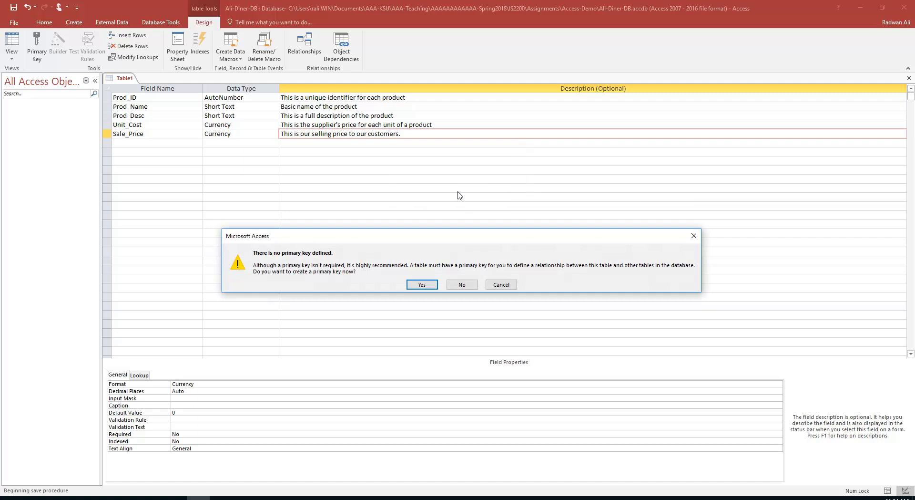
pyautogui.click(421, 286)
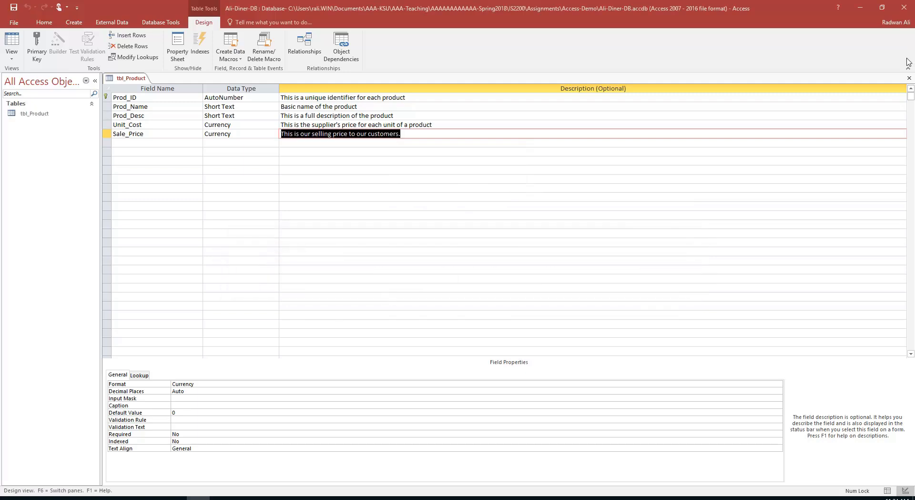
# Open tbl_Product and enter Oysters, 'Case of oysters, Fresh, count 20-40', cost 10.99, sale 8.99
pyautogui.click(910, 79)
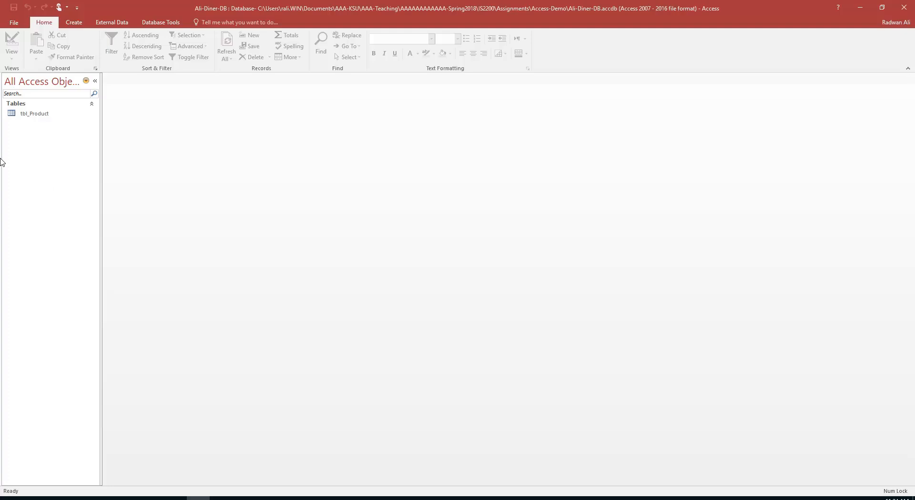
pyautogui.doubleClick(34, 116)
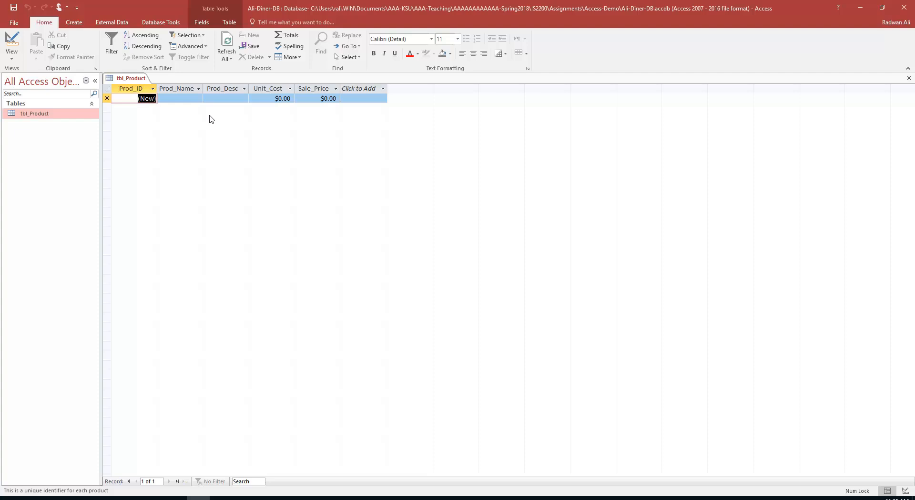
pyautogui.press('Tab')
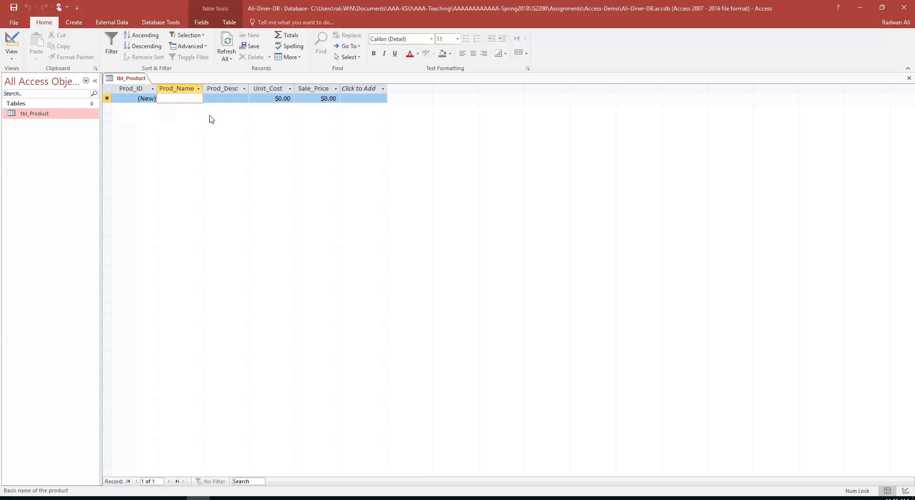
pyautogui.write('O')
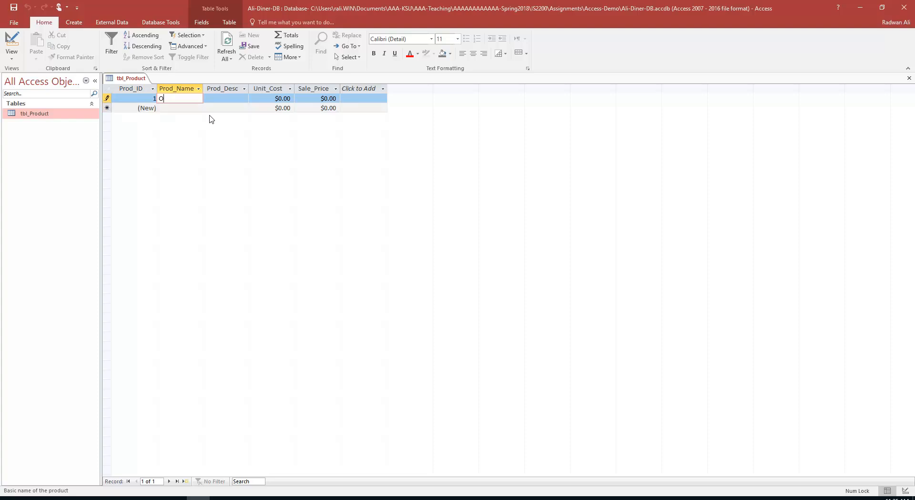
pyautogui.write('ysters')
pyautogui.press('Tab')
pyautogui.write('C')
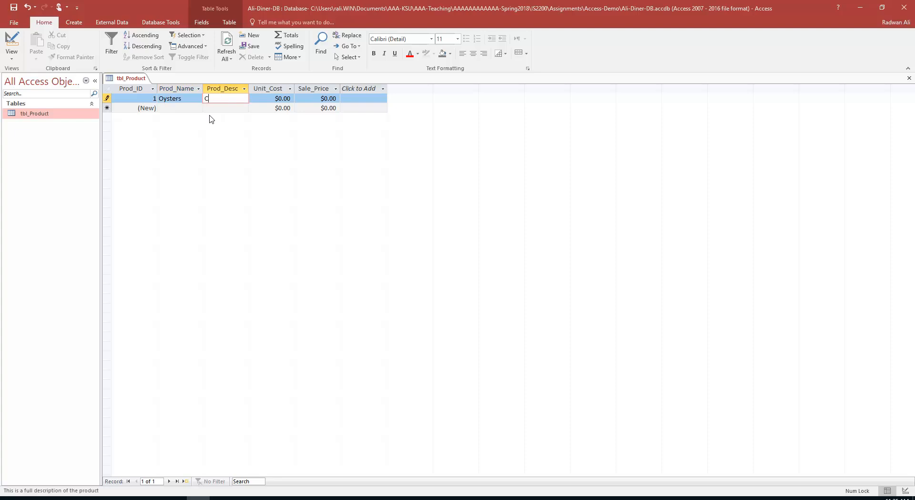
pyautogui.write('ase of oy')
pyautogui.write('ster')
pyautogui.write('s, Fre')
pyautogui.write('sh')
pyautogui.write(', cout')
pyautogui.press('BackSpace')
pyautogui.write('nt 20-40')
pyautogui.press('Tab')
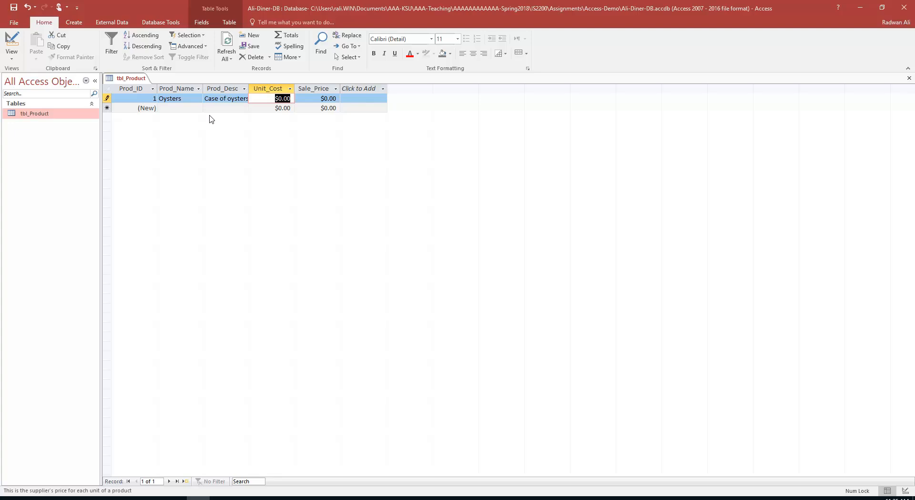
pyautogui.write('10.99')
pyautogui.press('Tab')
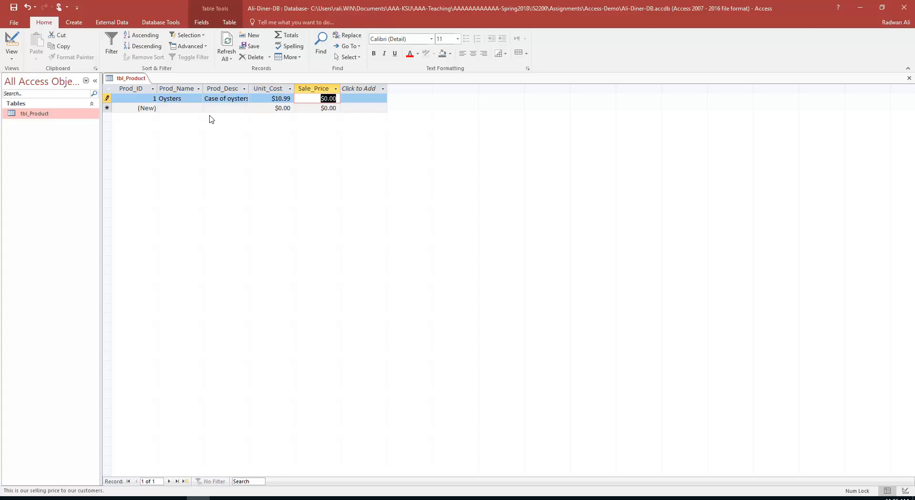
pyautogui.write('8.99')
# Add a Shrimp record: frozen bag, count 15-20, unit cost 7.19, sale price 10.25
pyautogui.press('Tab')
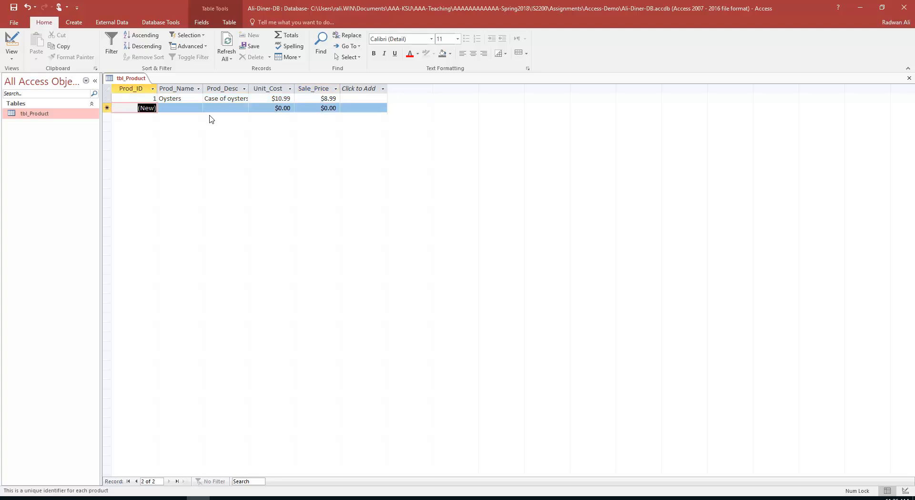
pyautogui.press('Tab')
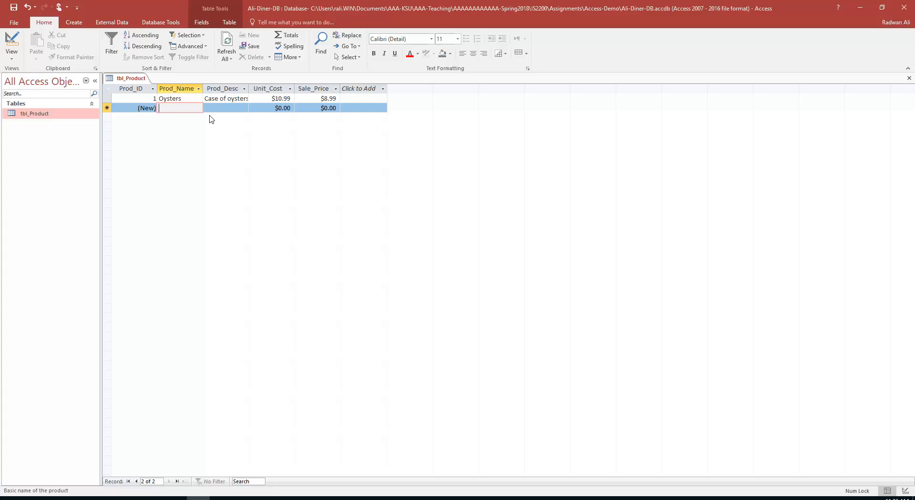
pyautogui.write('Shri')
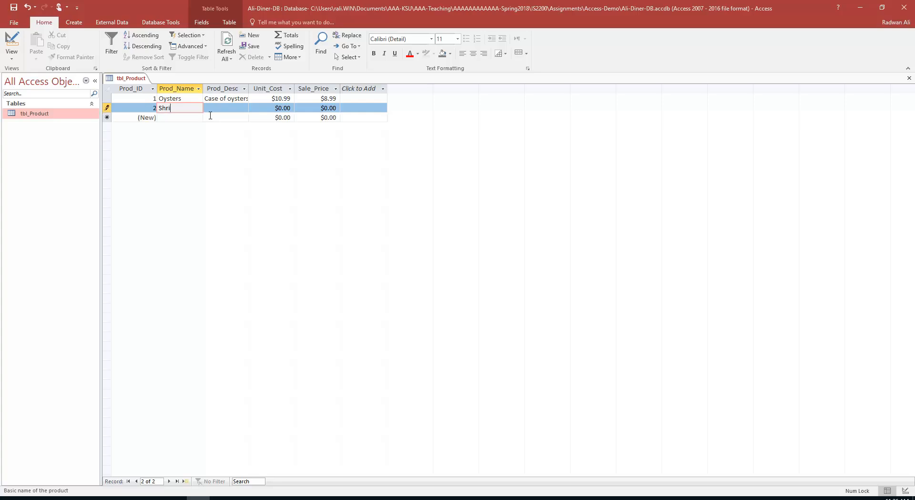
pyautogui.write('pmp')
pyautogui.press('Tab')
pyautogui.write('Bag, coun')
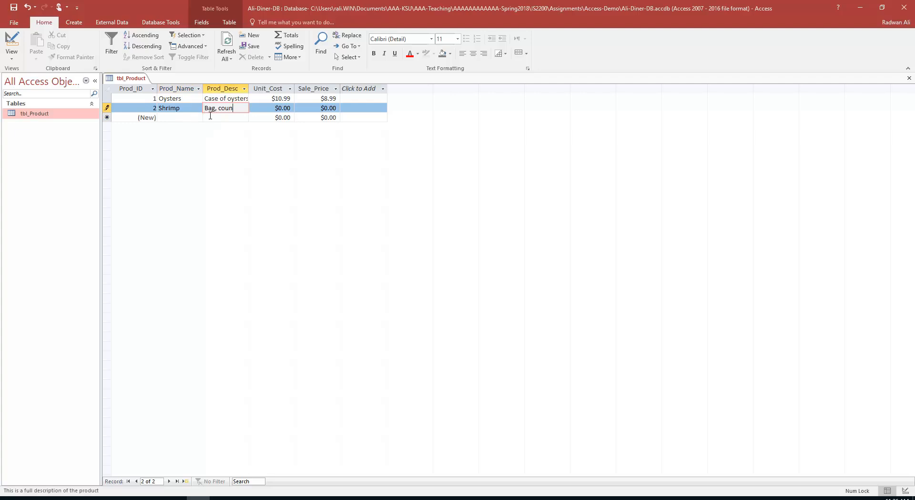
pyautogui.press('BackSpace')
pyautogui.press('BackSpace')
pyautogui.press('BackSpace')
pyautogui.press('BackSpace')
pyautogui.write('frozen, count 15-20')
pyautogui.press('Tab')
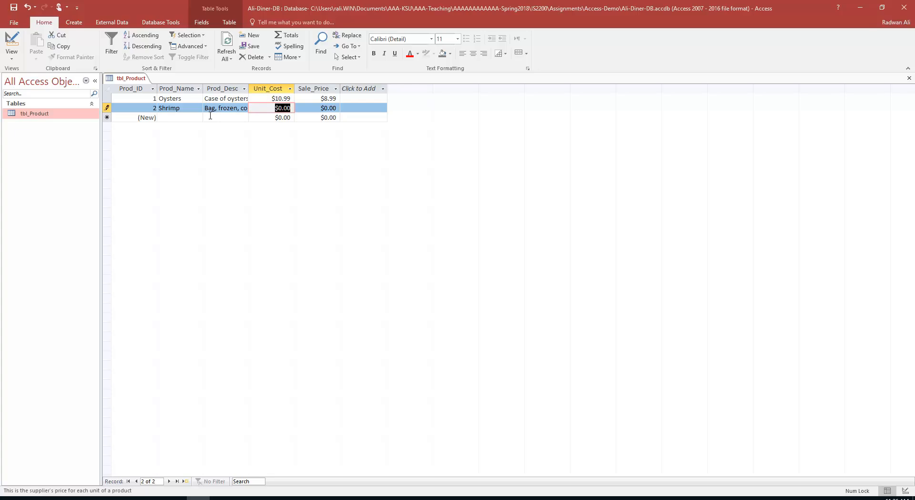
pyautogui.write('7.19')
pyautogui.press('Tab')
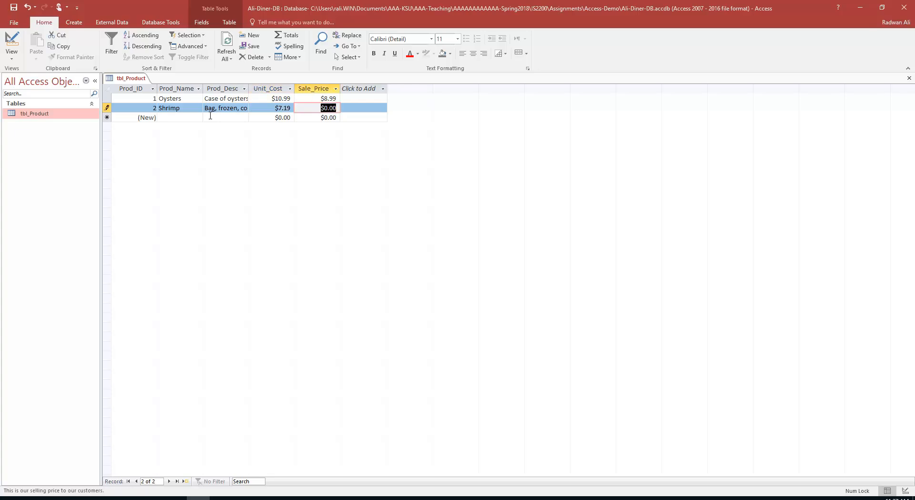
pyautogui.write('10.25')
pyautogui.press('Tab')
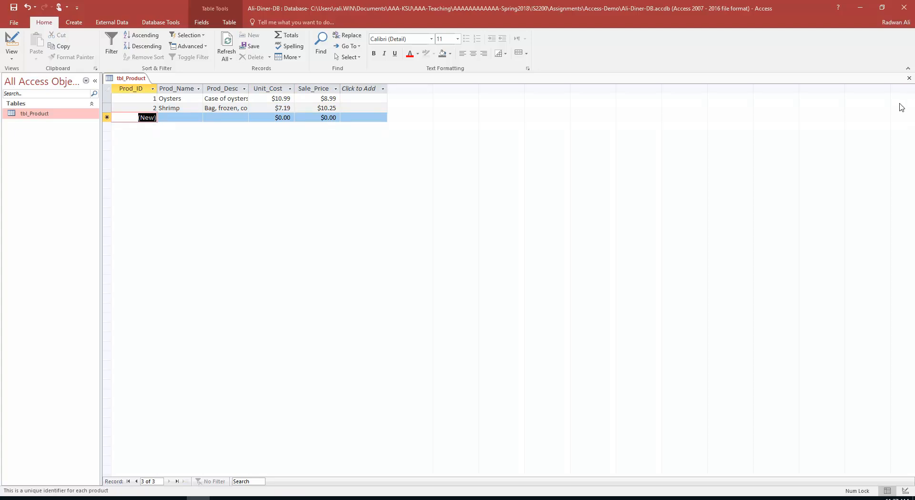
# Close the tbl_Product datasheet and create a new blank table in Design View
pyautogui.click(13, 7)
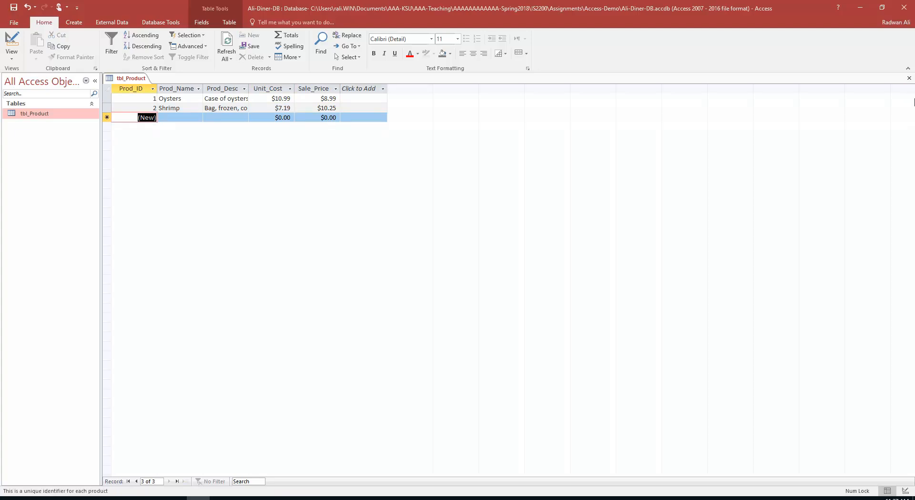
pyautogui.click(909, 77)
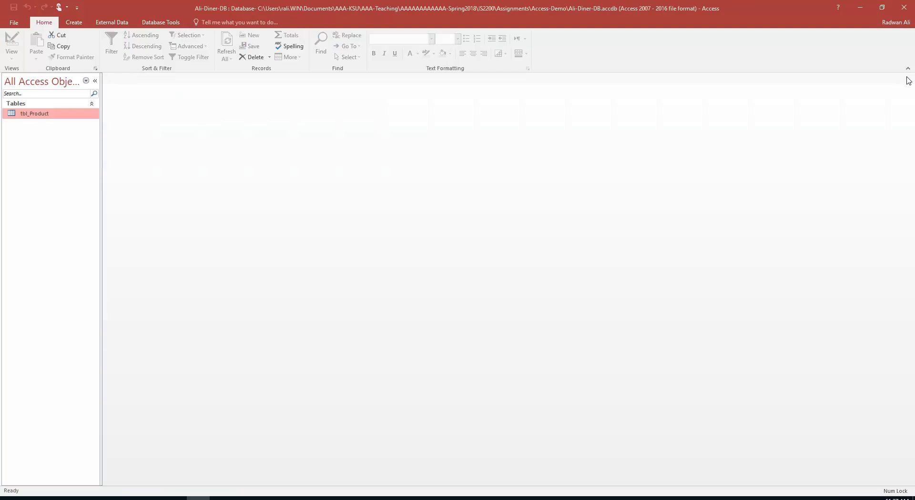
pyautogui.click(74, 22)
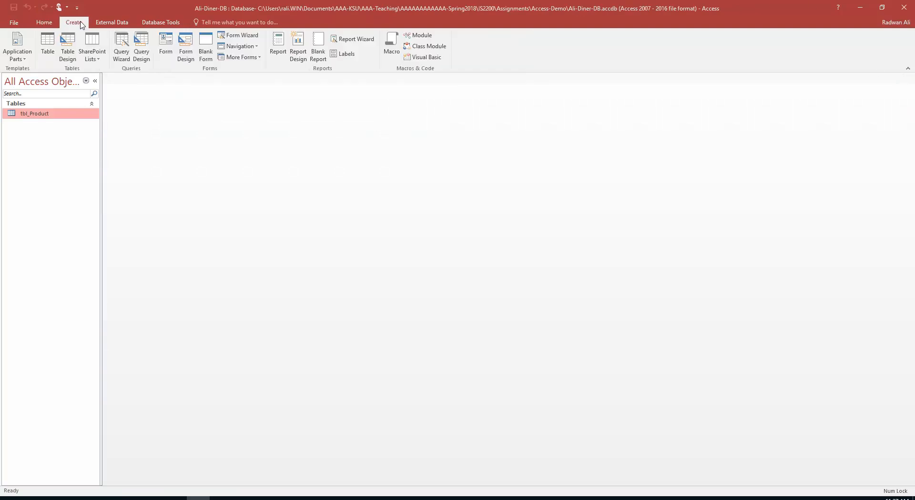
pyautogui.click(64, 57)
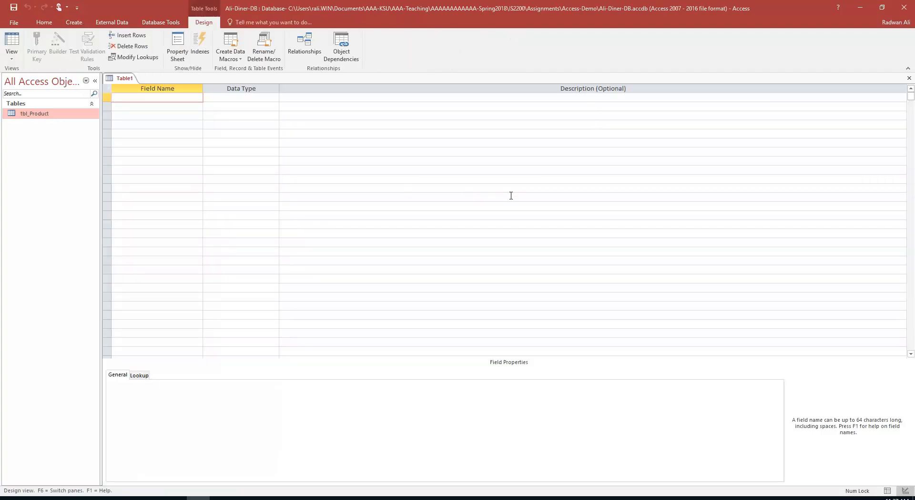
# Define EMP_No as an AutoNumber field described 'Unique identifier for each employee'
pyautogui.write('EMP_No')
pyautogui.press('Tab')
pyautogui.write('a')
pyautogui.press('Tab')
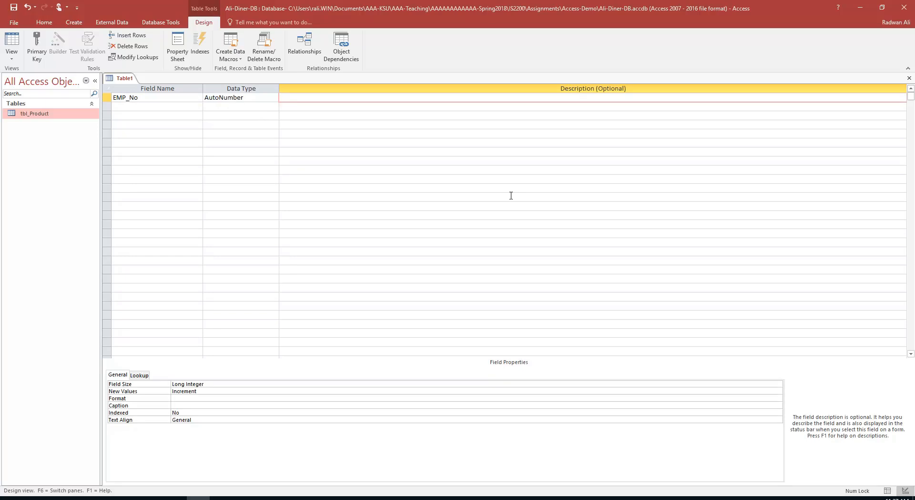
pyautogui.write('Unique identifier for each employee')
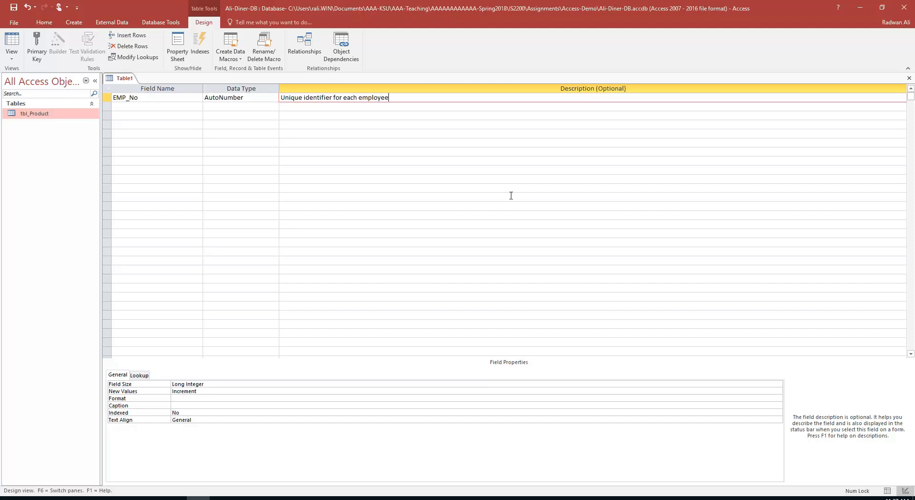
pyautogui.press('Return')
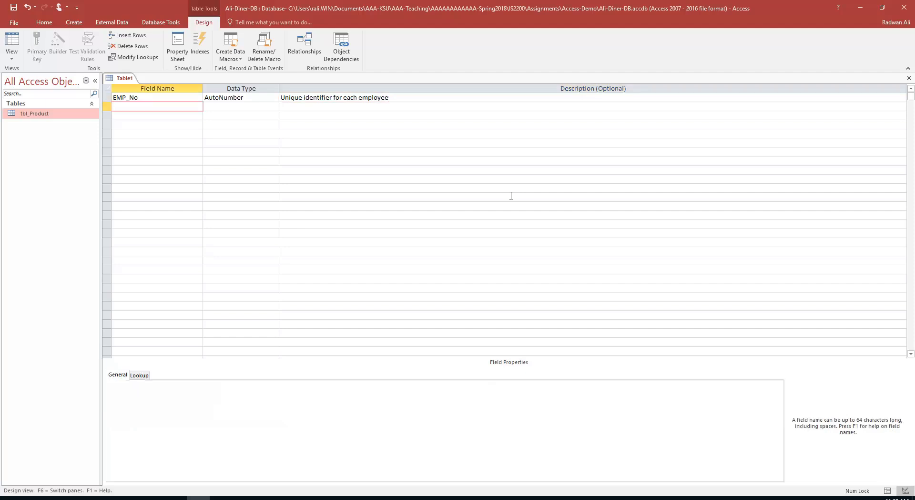
# Add EMP_LastN (Short Text, described 'last name') and EMP_FirstN as Short Text fields
pyautogui.write('EMP_LastN')
pyautogui.press('Return')
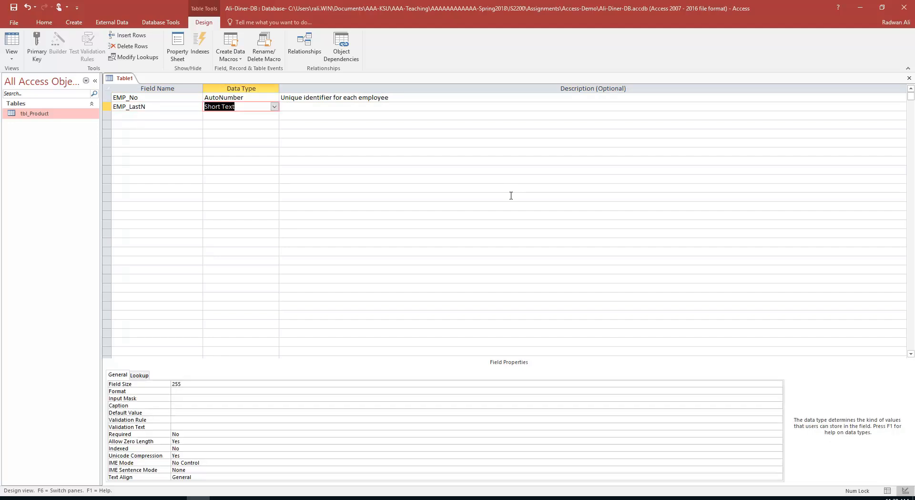
pyautogui.press('Return')
pyautogui.write('th')
pyautogui.press('BackSpace')
pyautogui.press('BackSpace')
pyautogui.write('la')
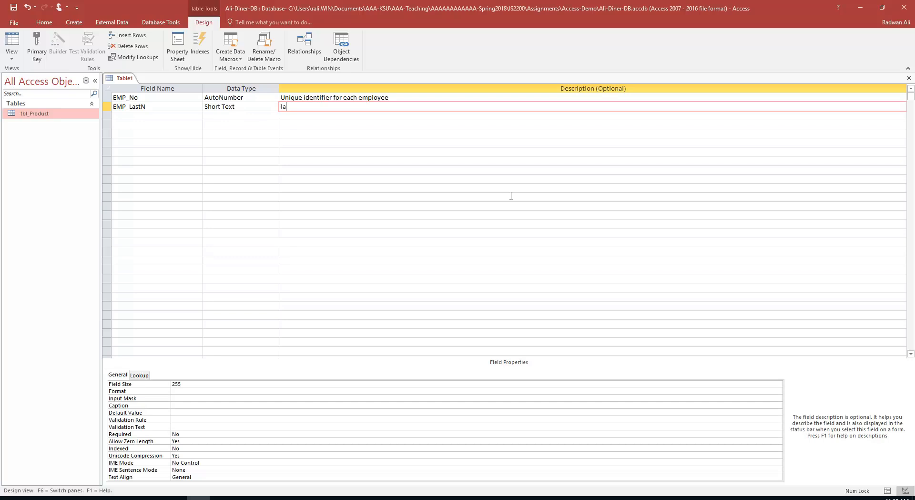
pyautogui.write('st name')
pyautogui.press('Return')
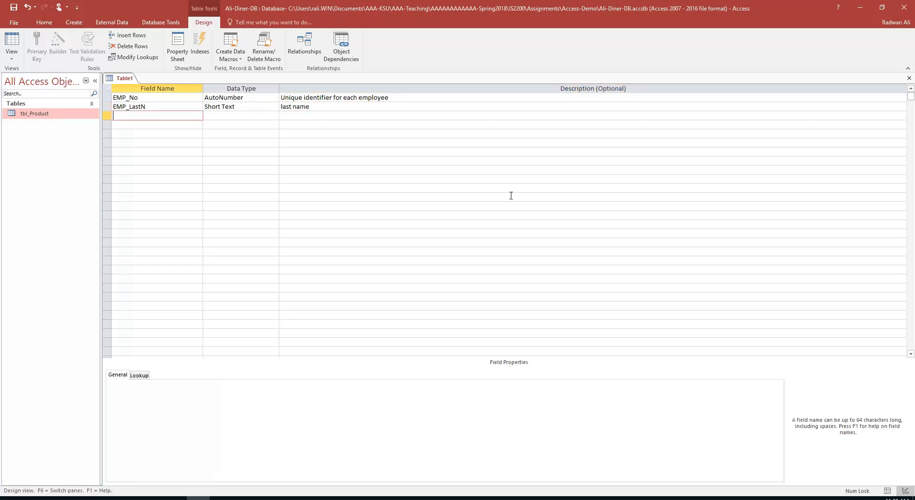
pyautogui.write('EMP_FirstN')
pyautogui.press('Return')
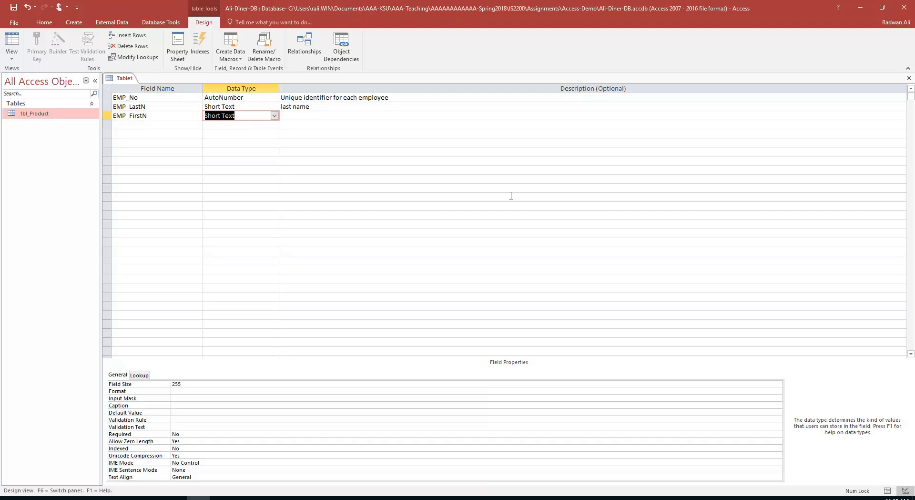
pyautogui.press('Return')
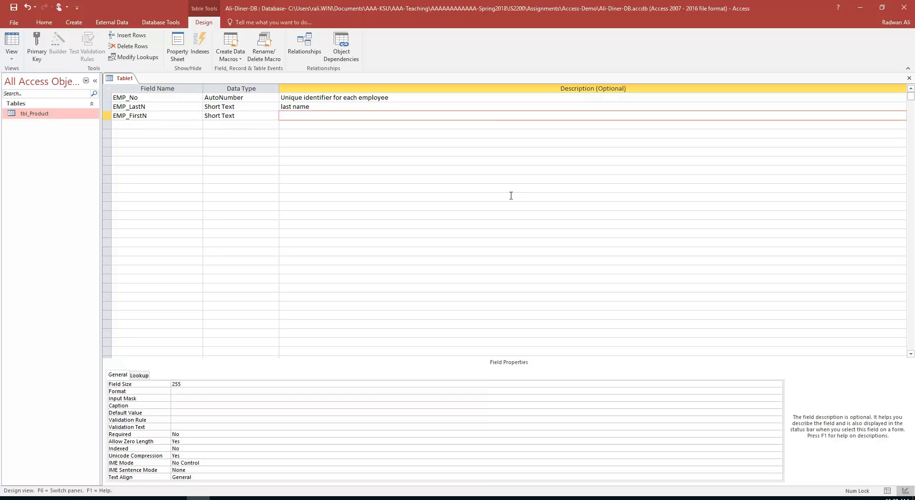
# Describe EMP_FirstN as a field that includes the first name of an employee
pyautogui.press('Up')
pyautogui.press('Down')
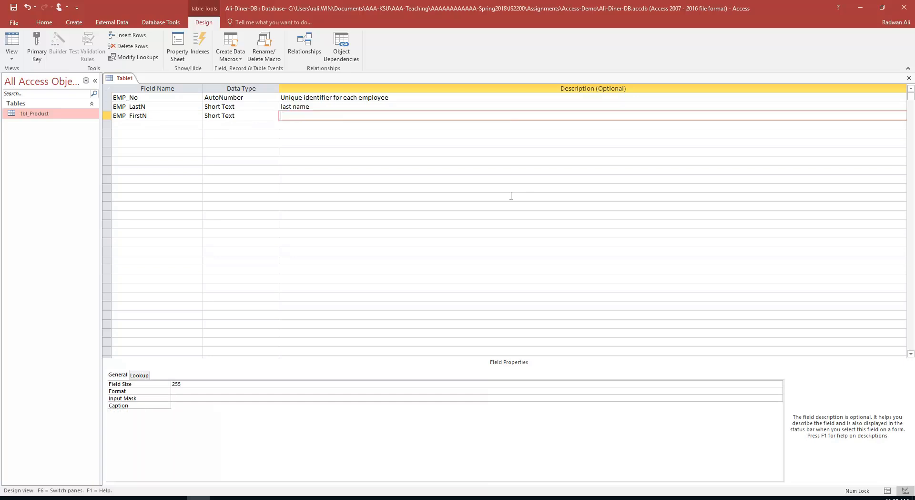
pyautogui.write('This is ')
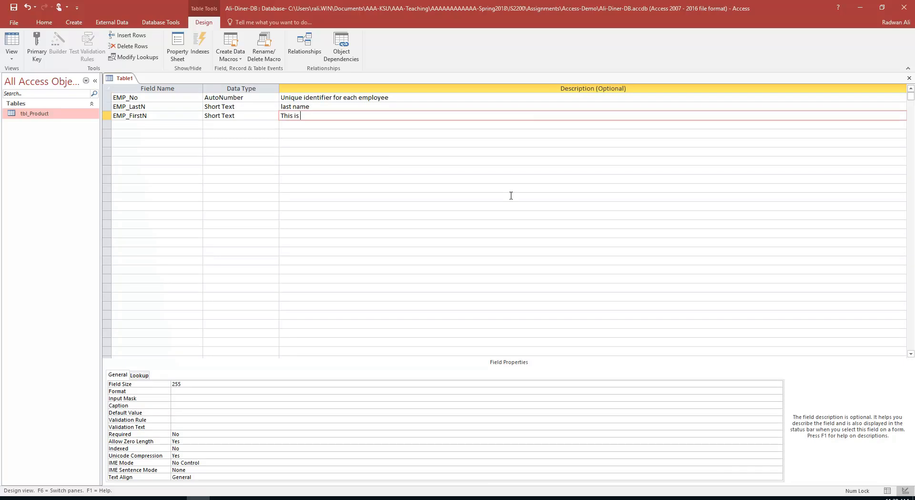
pyautogui.write('a field that includes')
pyautogui.write('irst name of the')
pyautogui.press('BackSpace')
pyautogui.press('BackSpace')
pyautogui.press('BackSpace')
pyautogui.press('BackSpace')
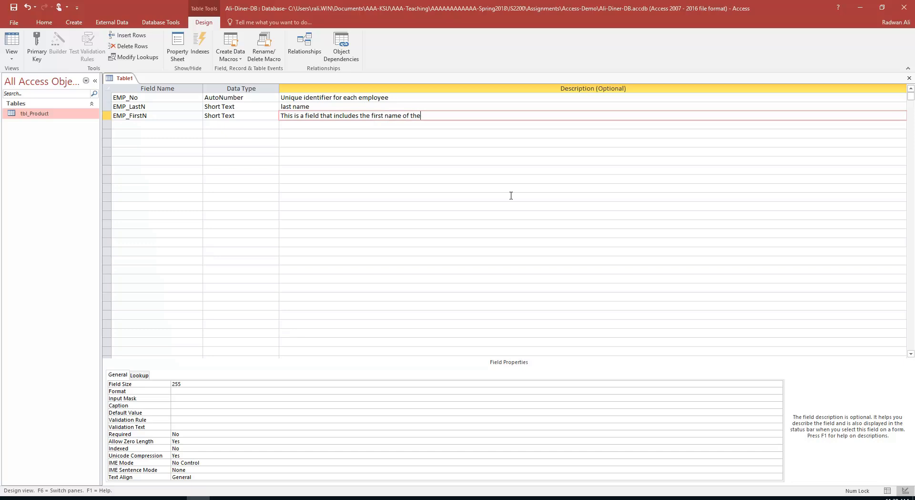
pyautogui.write('an employee')
pyautogui.press('Return')
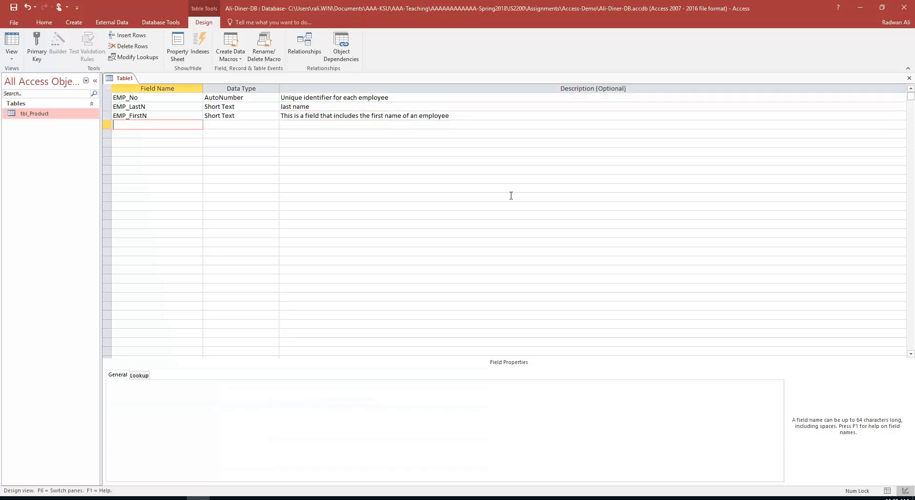
# Add a Short Text address field described as the employee's street number and name
pyautogui.write('EMP_Addree')
pyautogui.press('Return')
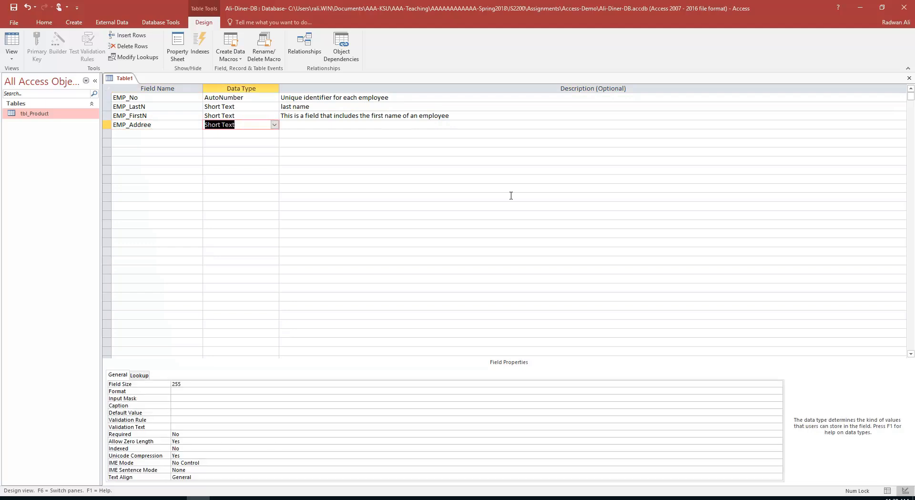
pyautogui.press('Return')
pyautogui.write('S')
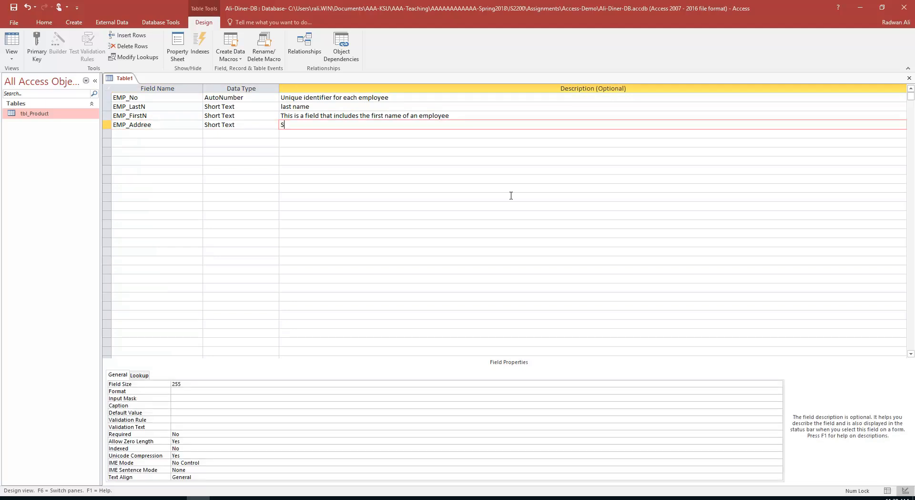
pyautogui.write('treet number and name for the em')
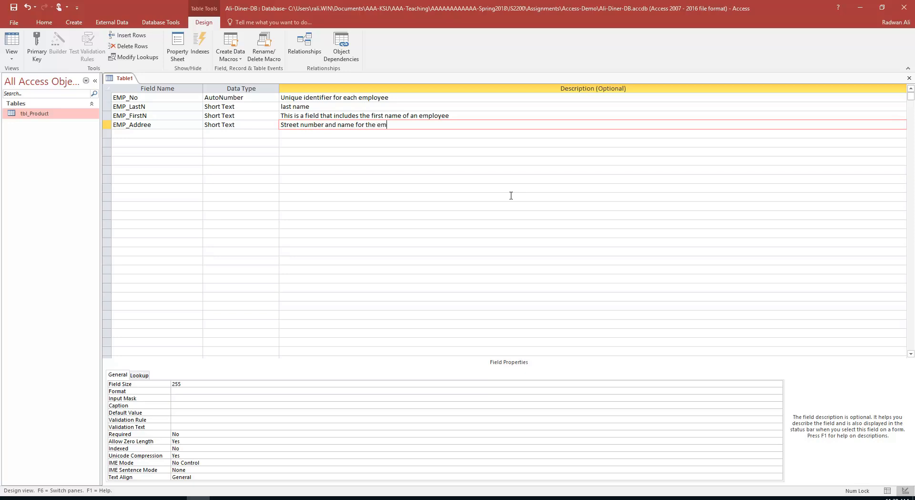
pyautogui.write('ployeers')
pyautogui.press('BackSpace')
pyautogui.press('BackSpace')
pyautogui.write("'s address")
pyautogui.press('Tab')
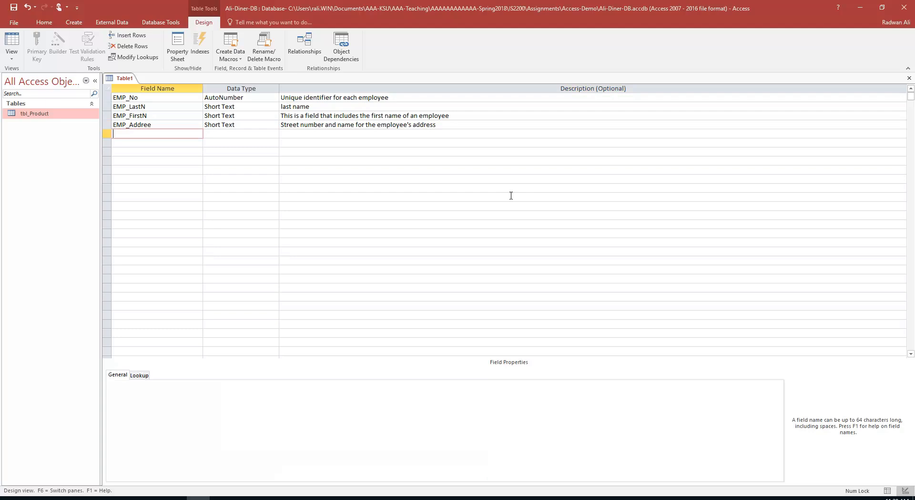
# Correct the misspelled field name EMP_Addree to EMP_Address
pyautogui.click(127, 117)
pyautogui.click(149, 130)
pyautogui.click(158, 126)
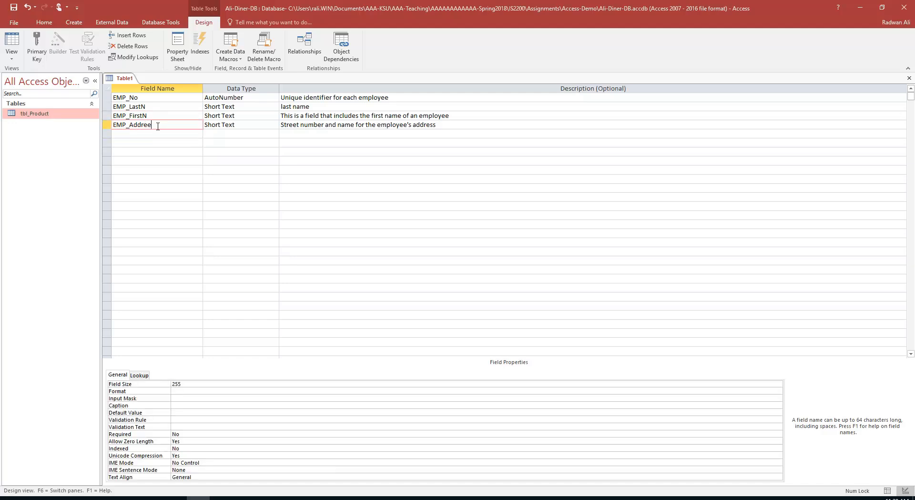
pyautogui.press('BackSpace')
pyautogui.write('ss')
# Add EMP_City and EMP_State as Short Text fields, then a Full-time field
pyautogui.click(142, 136)
pyautogui.write('EM')
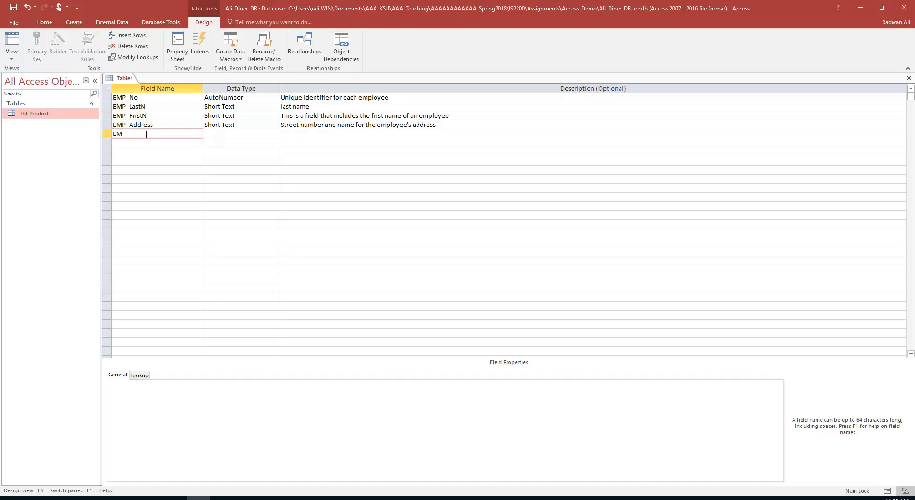
pyautogui.write('P_City')
pyautogui.press('Tab')
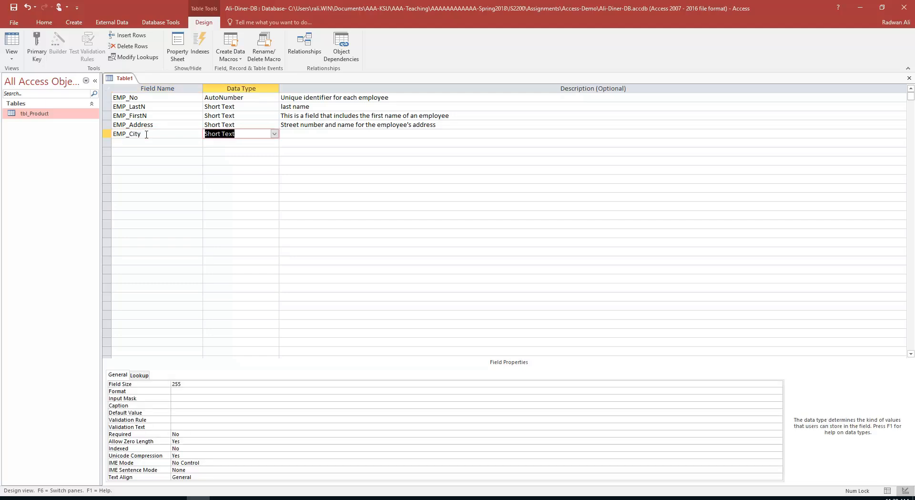
pyautogui.press('Tab')
pyautogui.press('Tab')
pyautogui.write('EMPL')
pyautogui.press('BackSpace')
pyautogui.write('_')
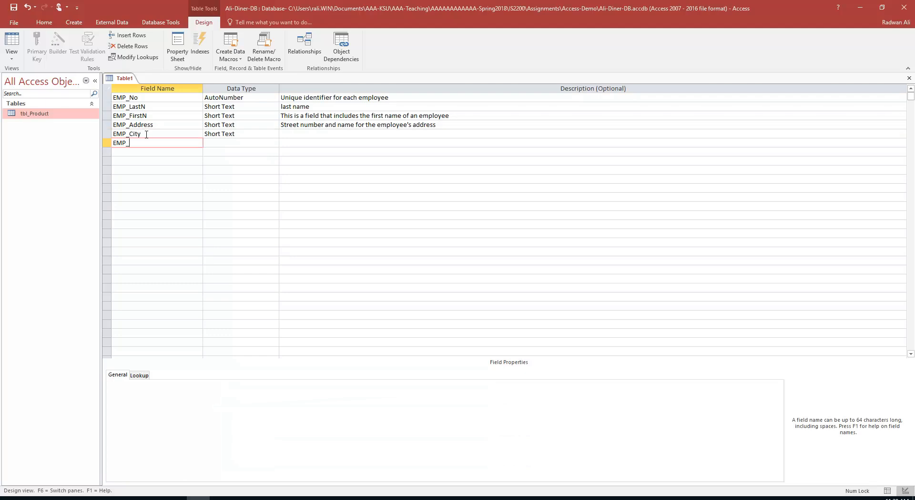
pyautogui.write('State')
pyautogui.press('Tab')
pyautogui.press('Tab')
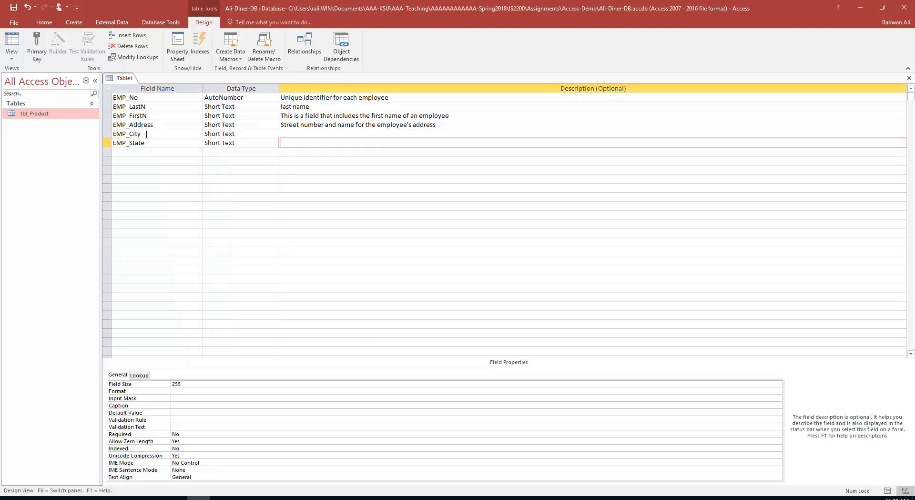
pyautogui.press('Tab')
pyautogui.write('Full-time')
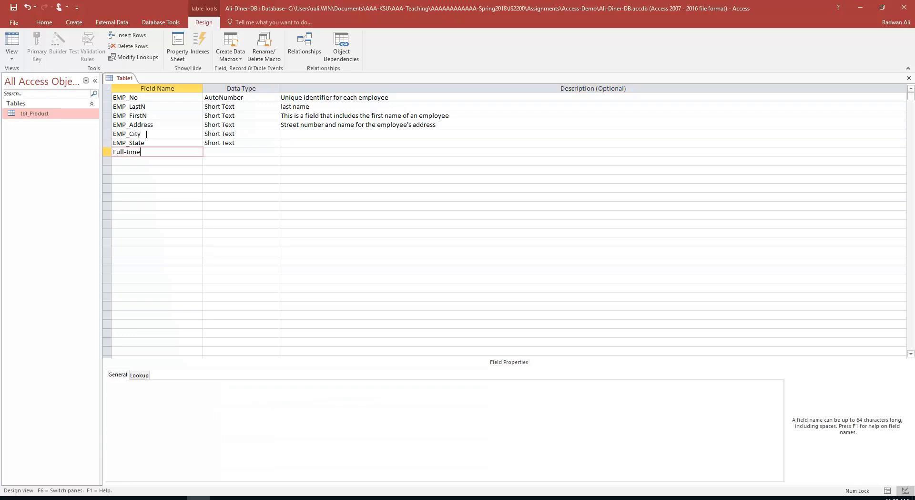
pyautogui.press('Tab')
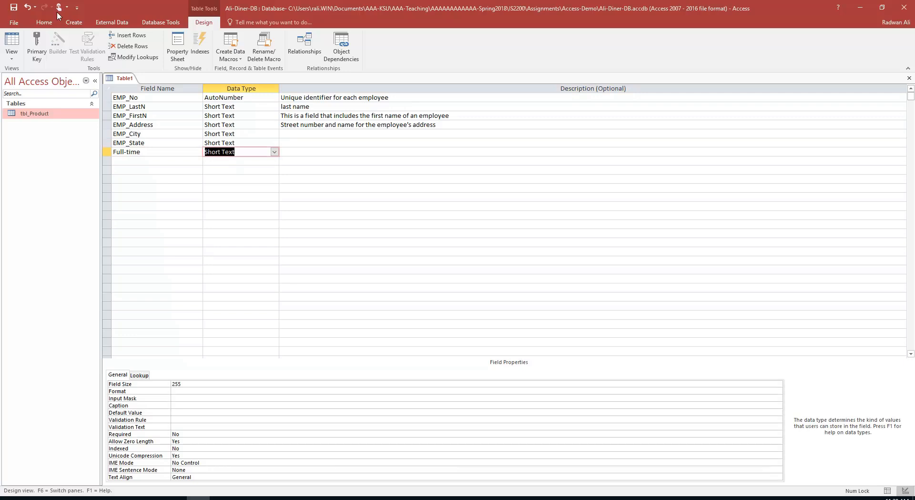
# Make Full-time a Yes/No field and add Wage_Salary with the Currency data type
pyautogui.click(275, 152)
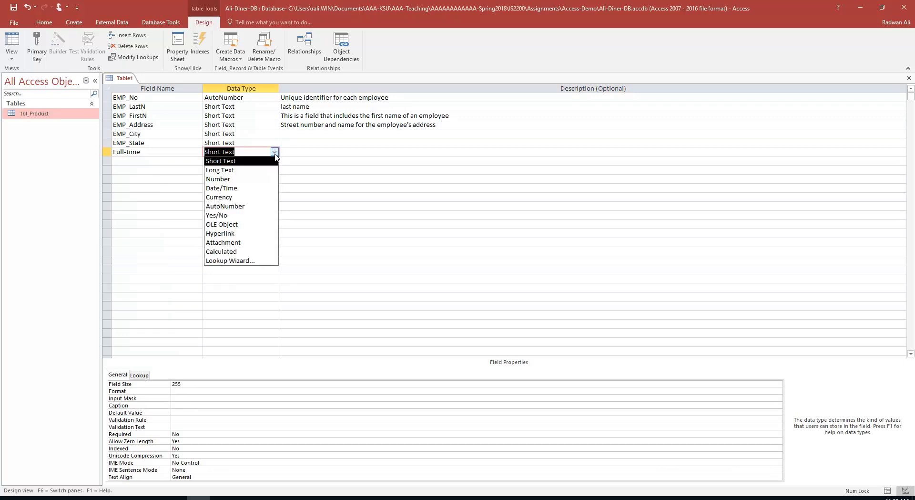
pyautogui.click(235, 215)
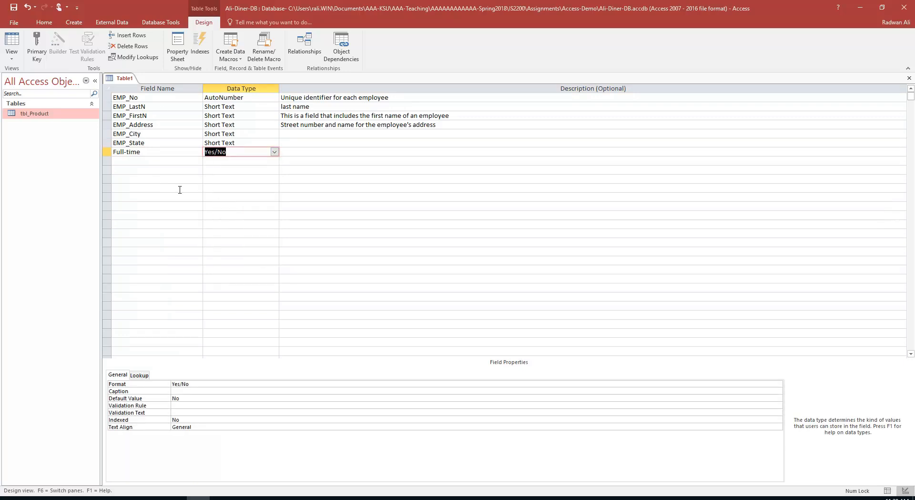
pyautogui.click(158, 162)
pyautogui.write('Wag')
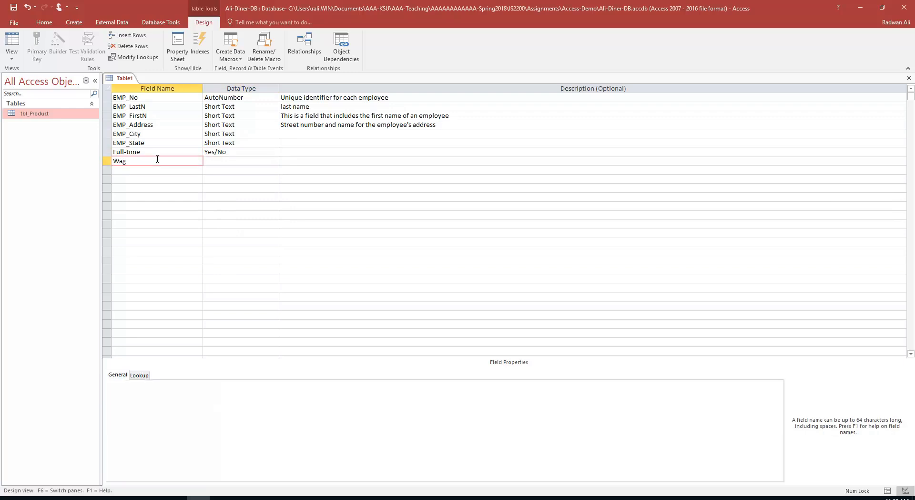
pyautogui.write('e_Salary')
pyautogui.press('Tab')
pyautogui.write('C')
pyautogui.press('Tab')
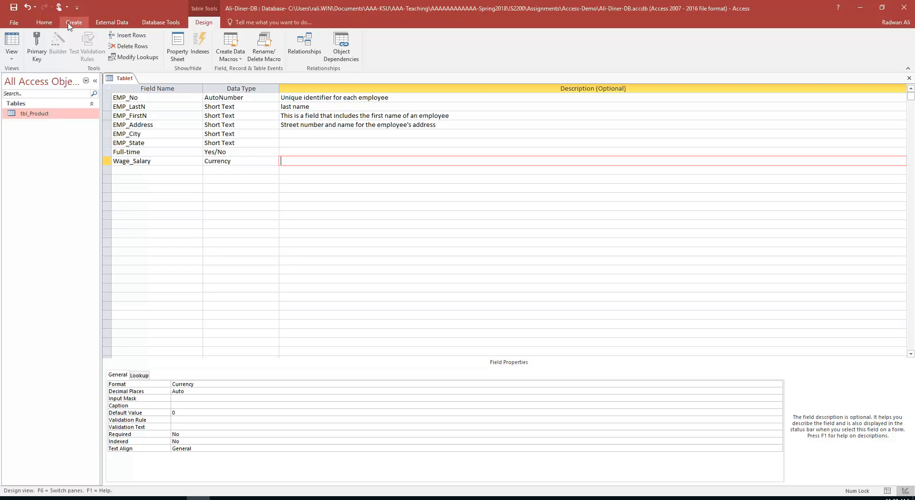
# Save the table as tbl_Employee, let Access create the primary key, and close the design
pyautogui.click(14, 8)
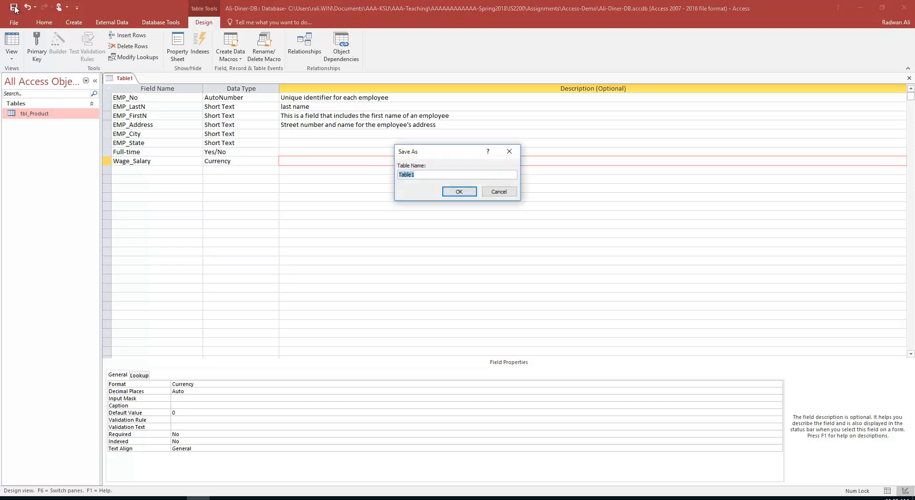
pyautogui.write('tbl_EM')
pyautogui.press('BackSpace')
pyautogui.write('mpol')
pyautogui.press('BackSpace')
pyautogui.press('BackSpace')
pyautogui.write('loyee')
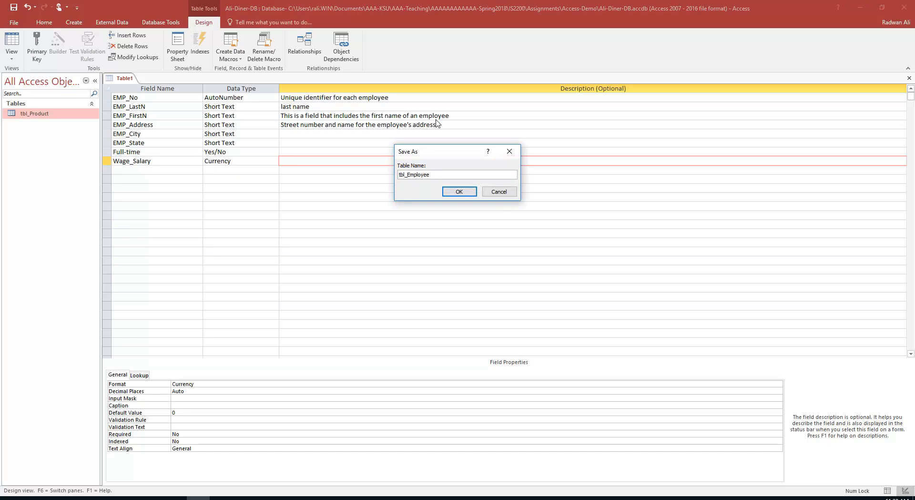
pyautogui.click(459, 191)
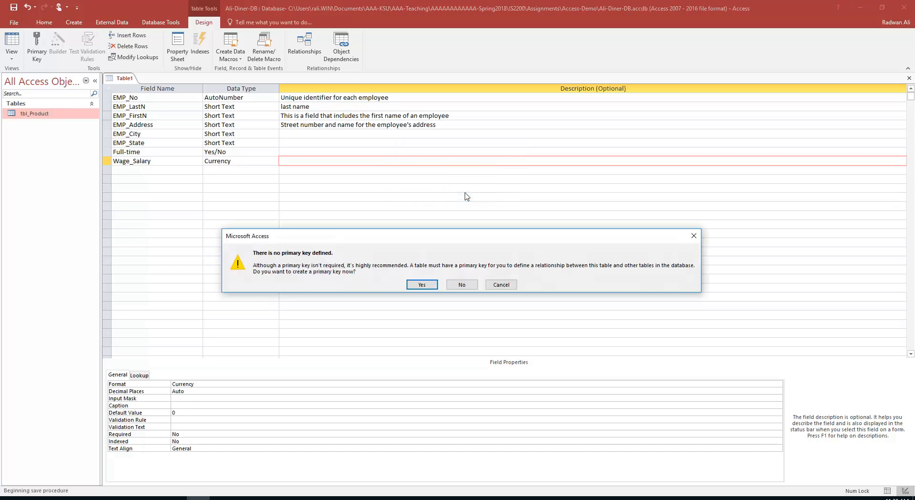
pyautogui.click(422, 285)
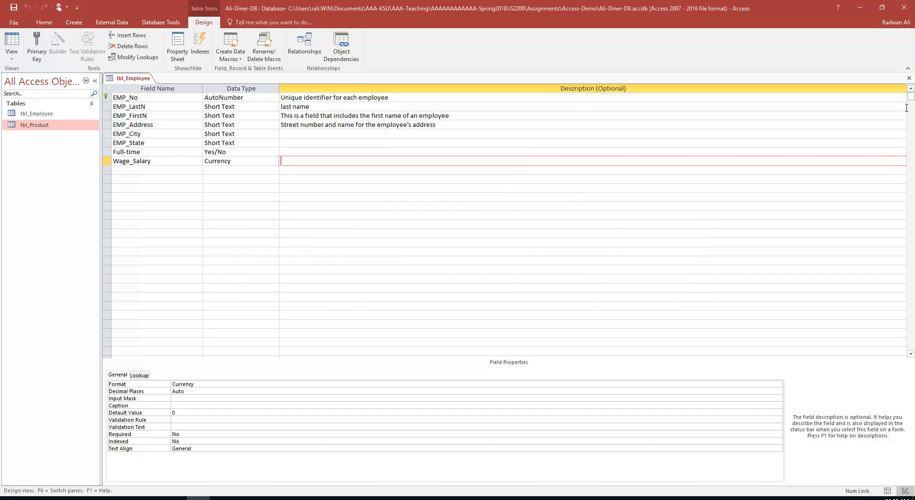
pyautogui.click(910, 78)
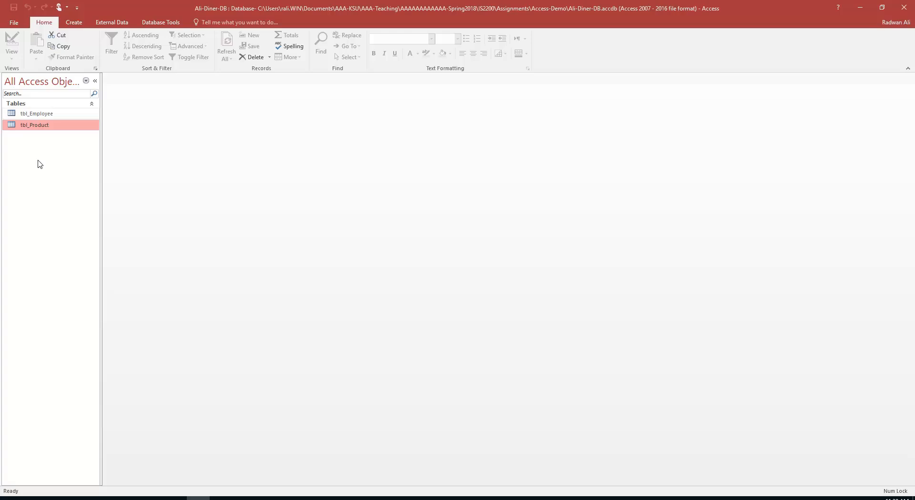
# Open tbl_Product and tbl_Employee, then enter the first employee's last and first name
pyautogui.doubleClick(33, 128)
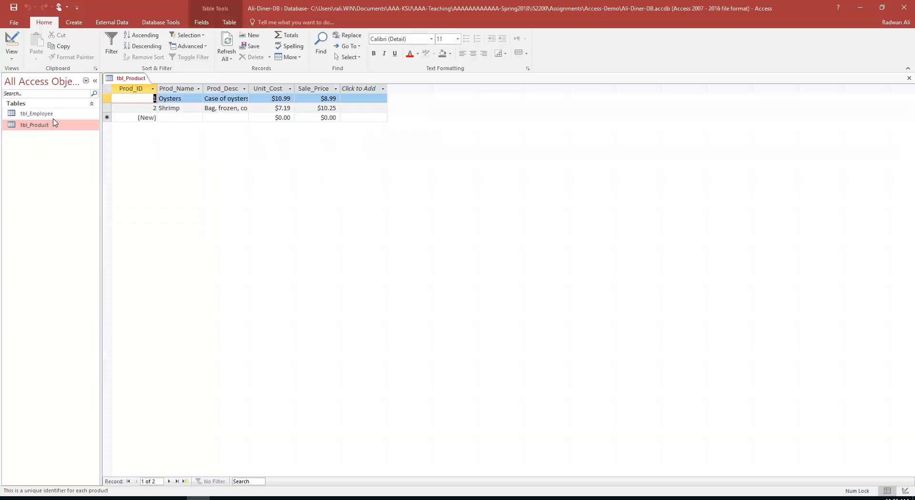
pyautogui.press('Up')
pyautogui.press('Return')
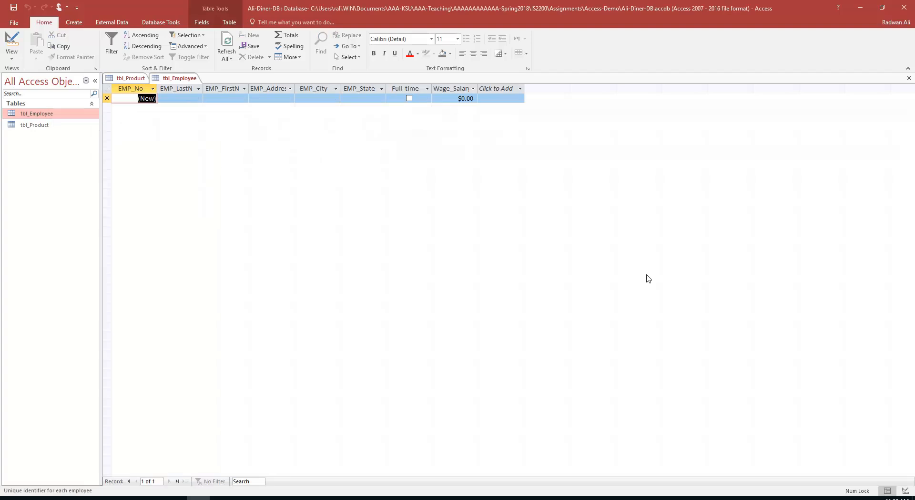
pyautogui.press('Tab')
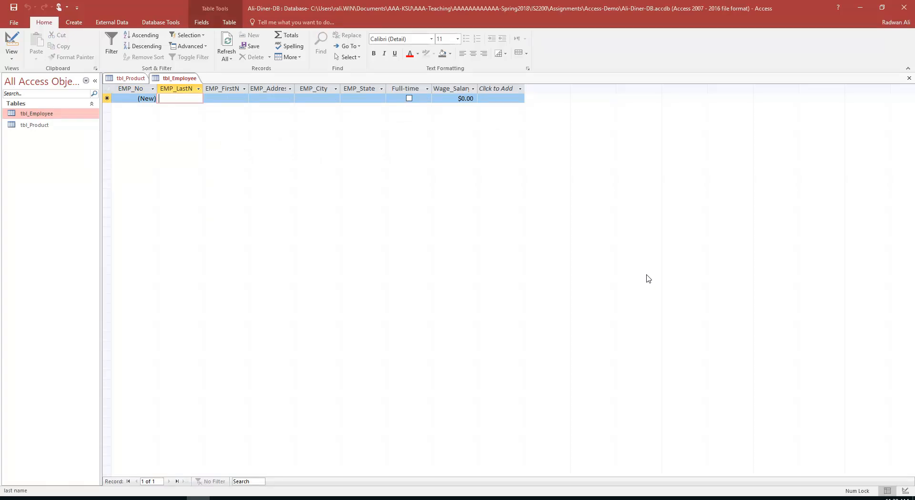
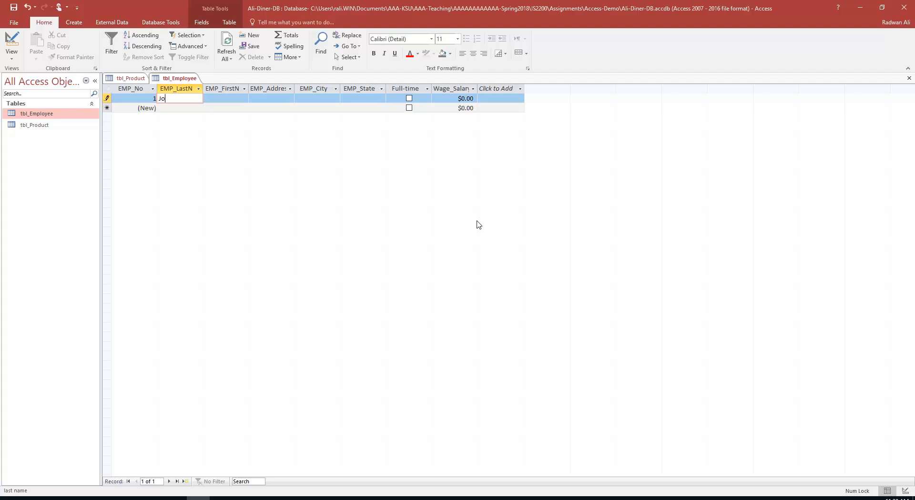
pyautogui.press('Tab')
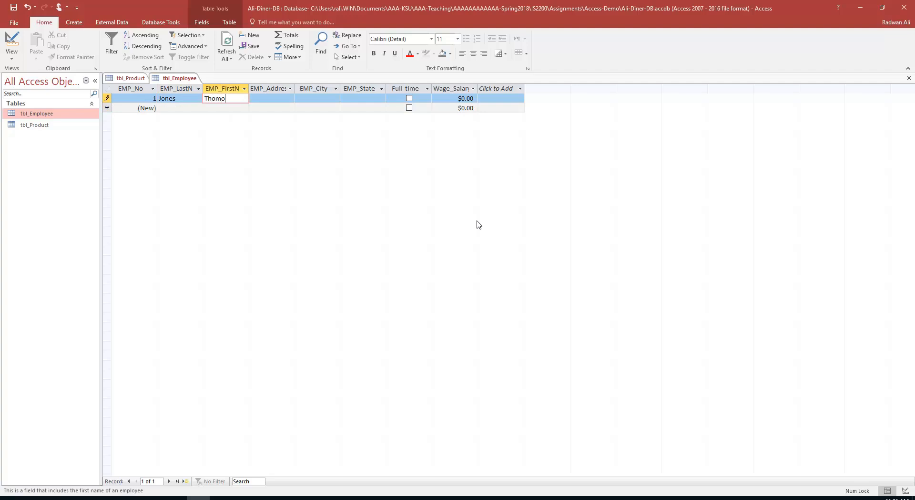
# Enter the first employee's street address, city and state, tick Full-time, and start the 9.75 wage
pyautogui.press('Tab')
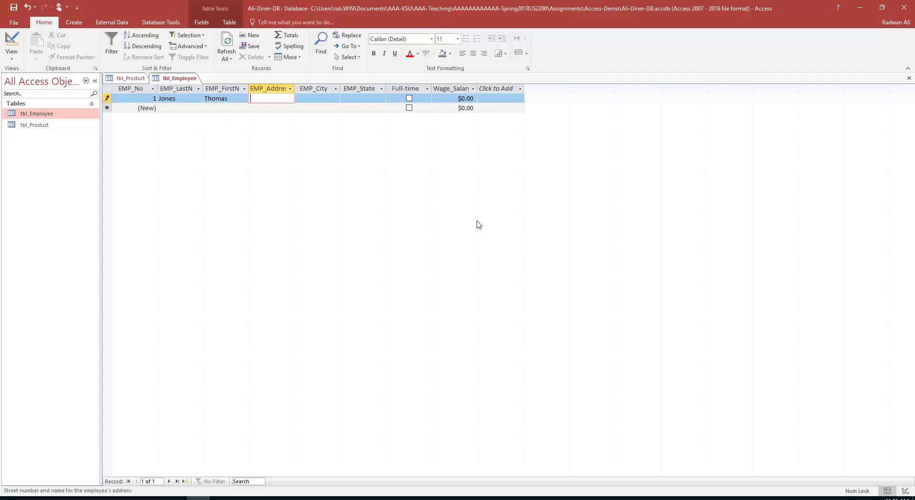
pyautogui.write('1000')
pyautogui.write(' Chastain')
pyautogui.write(' Road')
pyautogui.press('Tab')
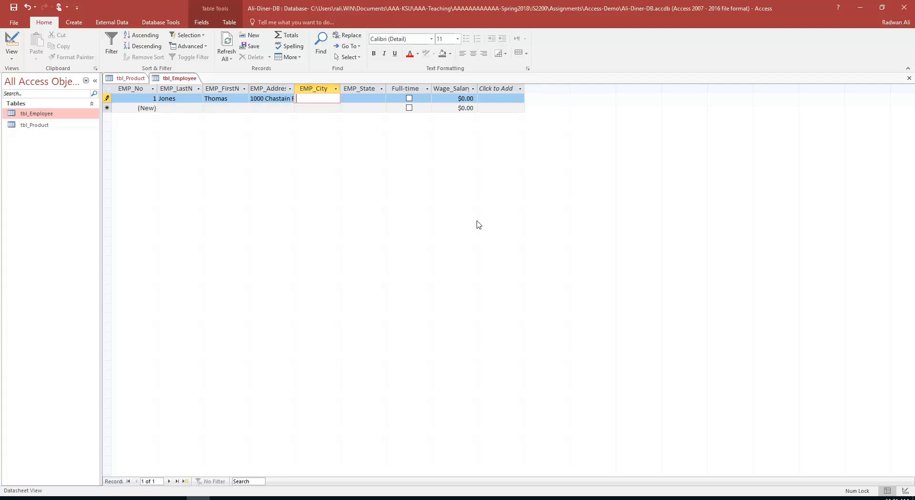
pyautogui.write('Kennesaw')
pyautogui.press('Tab')
pyautogui.write('GA')
pyautogui.press('Tab')
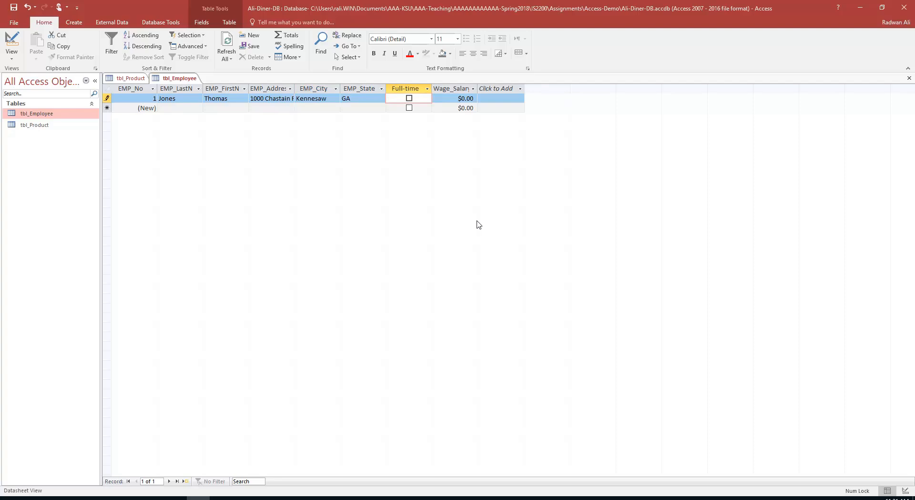
pyautogui.click(409, 99)
pyautogui.click(461, 99)
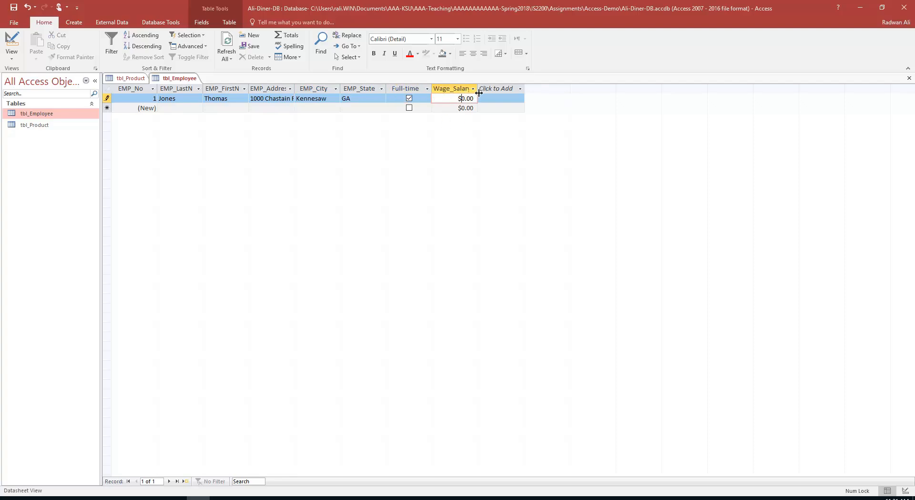
pyautogui.write('9.7')
pyautogui.press('Delete')
pyautogui.press('Delete')
pyautogui.press('Delete')
pyautogui.press('Delete')
# Finish the 9.75 wage, then enter the second employee's last name, first name and street address
pyautogui.write('5')
pyautogui.press('Tab')
pyautogui.press('Tab')
pyautogui.write('d')
pyautogui.press('BackSpace')
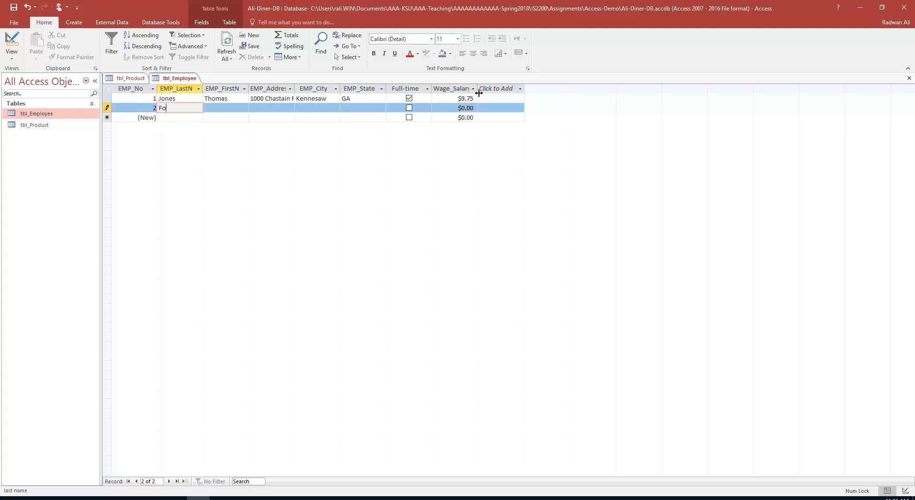
pyautogui.press('Tab')
pyautogui.press('Tab')
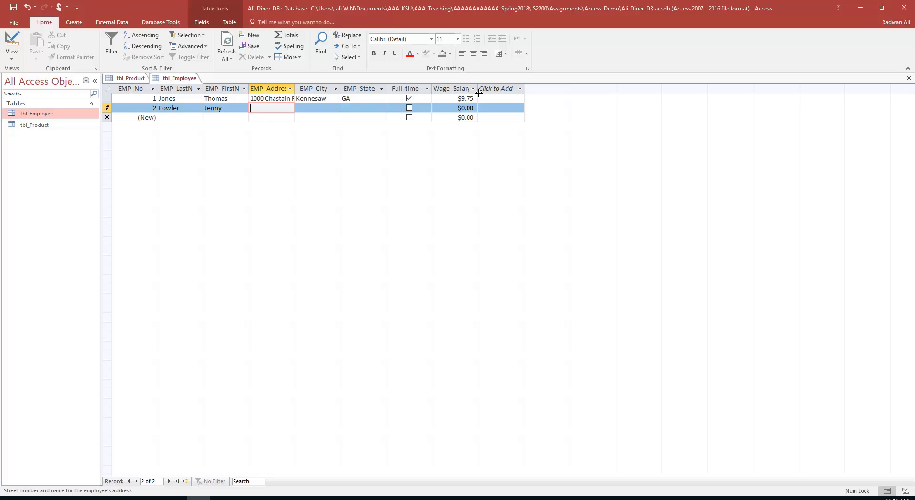
# Add the second employee's city and state, mark them full-time, untick row 1, set wage 25
pyautogui.press('Tab')
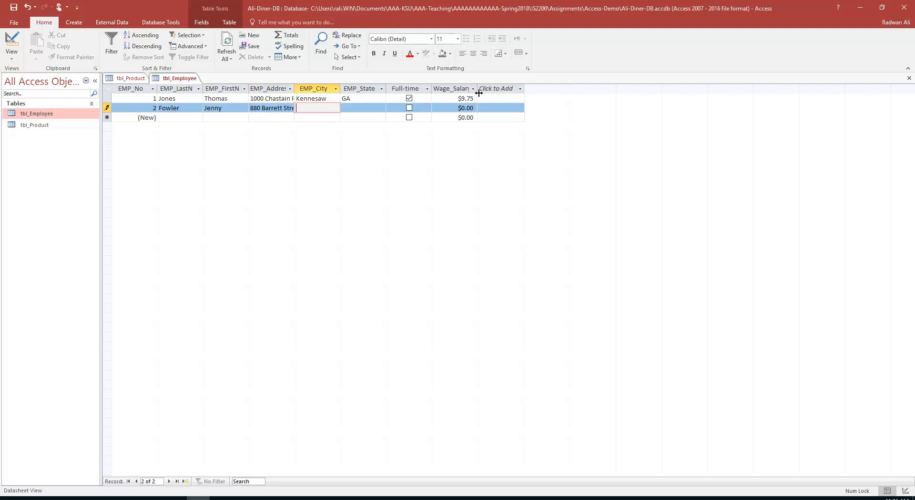
pyautogui.write('Kennes')
pyautogui.write('aw')
pyautogui.press('Tab')
pyautogui.write('GA')
pyautogui.press('Tab')
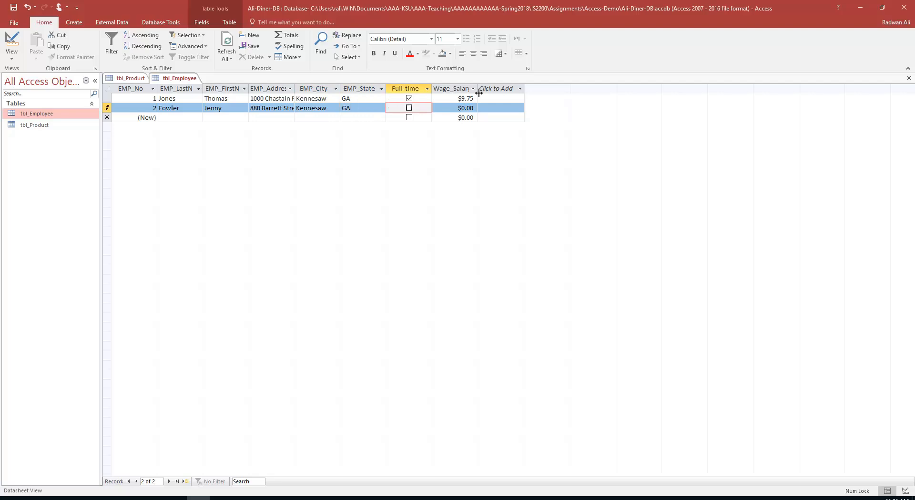
pyautogui.click(409, 107)
pyautogui.click(409, 99)
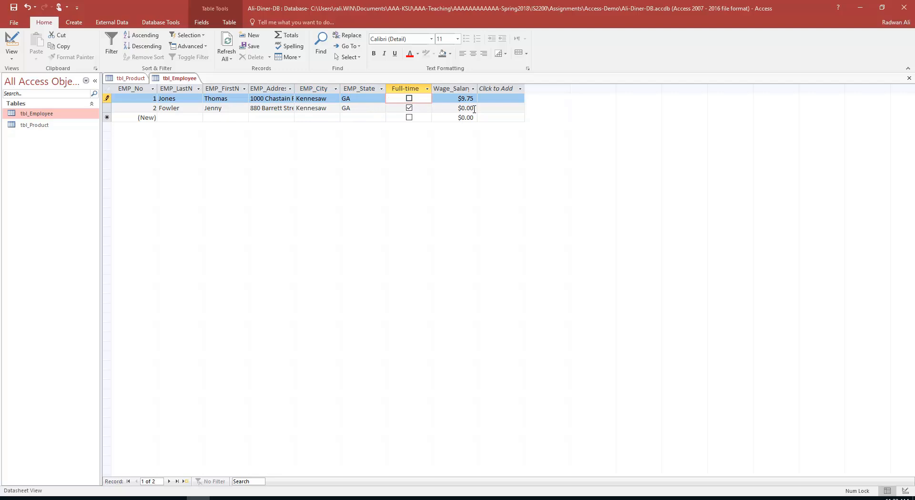
pyautogui.doubleClick(475, 108)
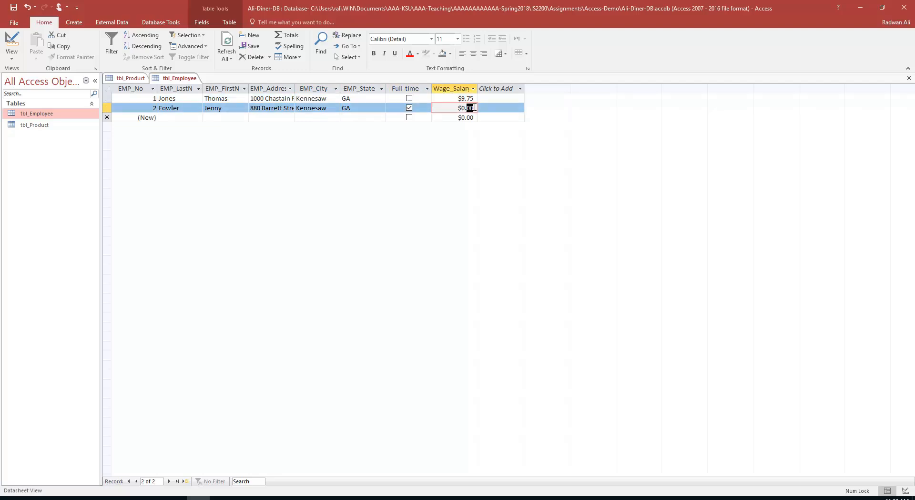
pyautogui.tripleClick(474, 107)
pyautogui.write('25')
pyautogui.press('Tab')
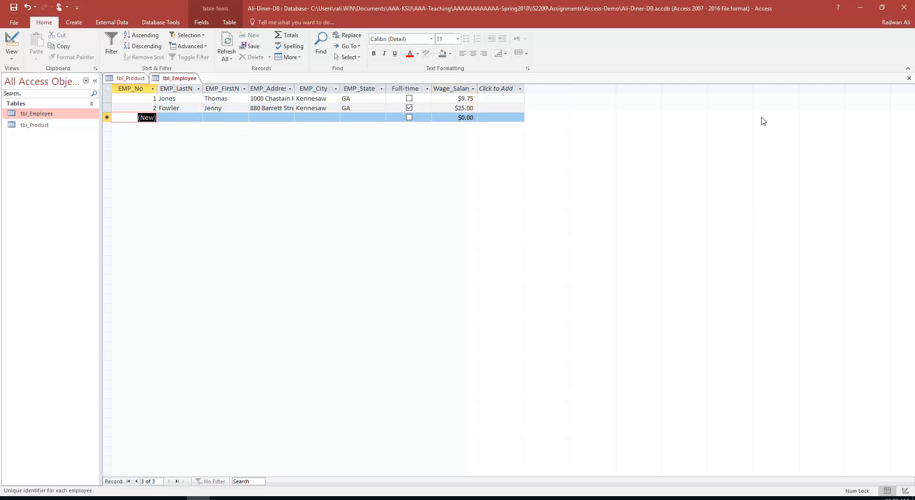